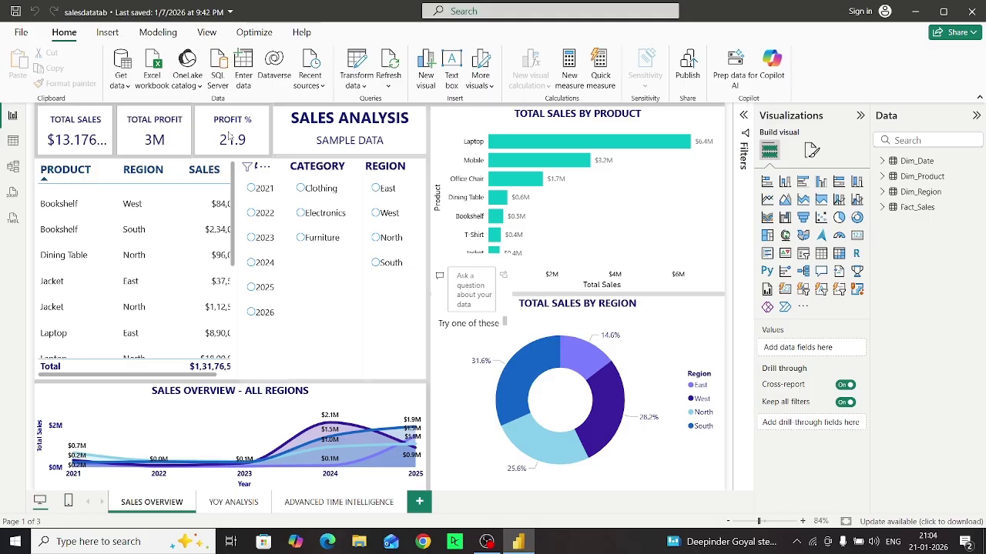
- Cross-filter the report by the Dining Table North and Bookshelf South rows of the product table, ending on Dining Table North
left_click(66, 253)
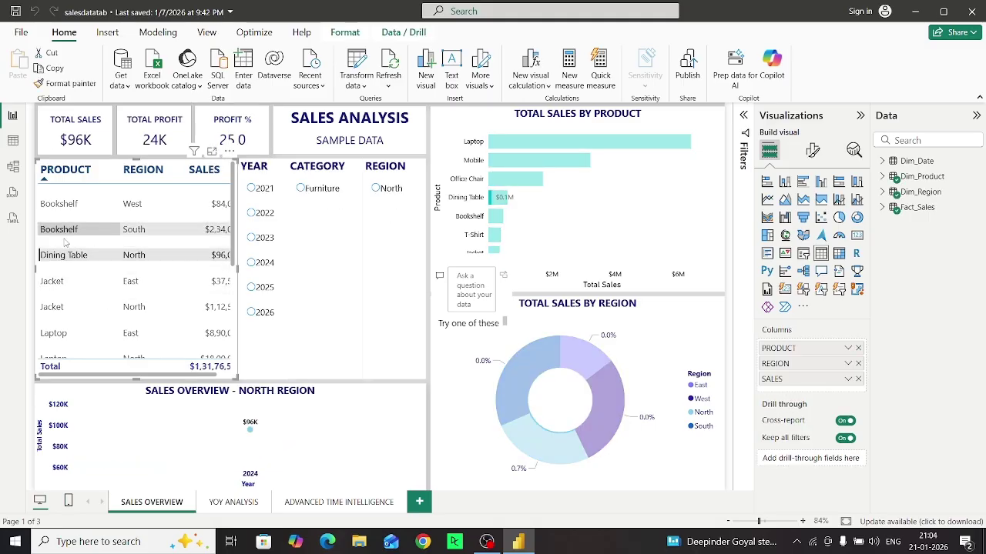
left_click(67, 232)
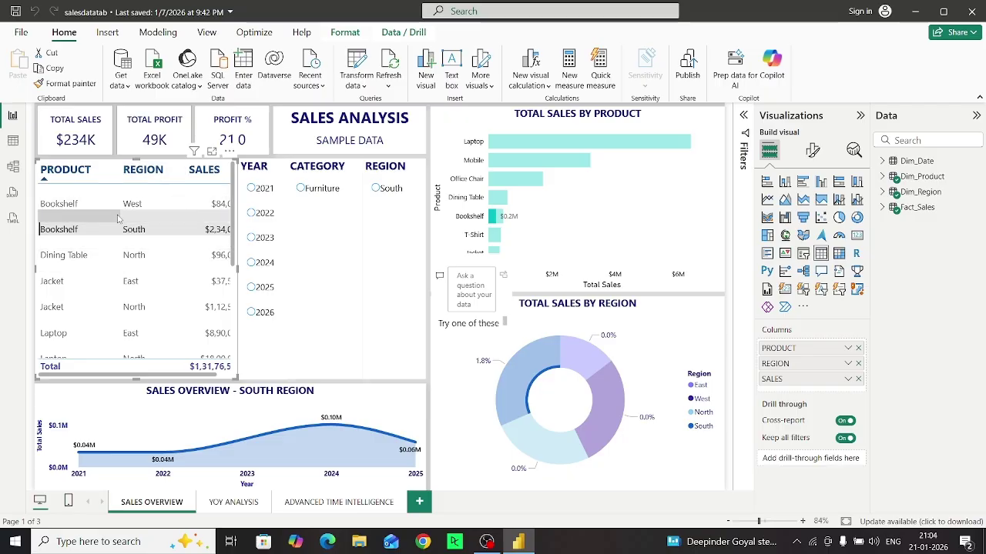
left_click(68, 257)
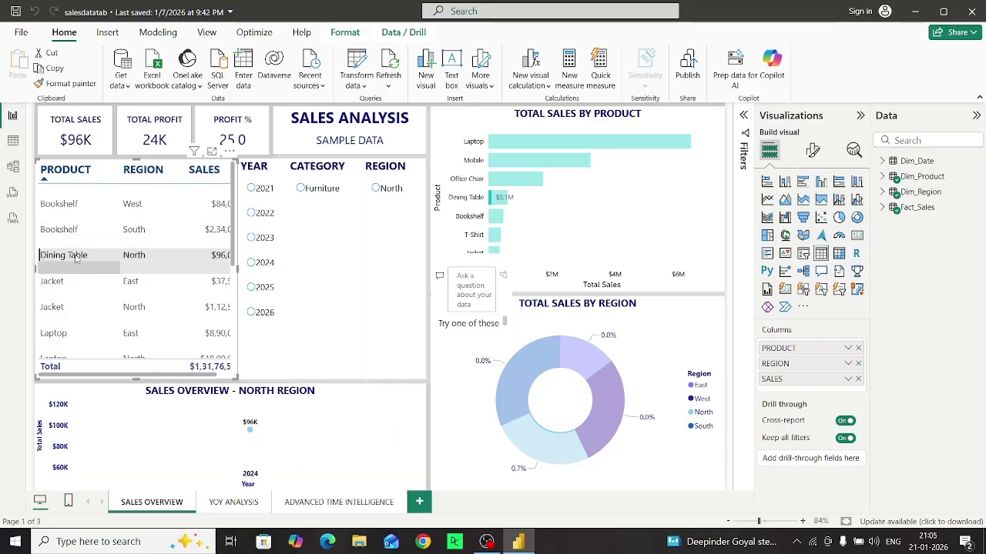
- Highlight the South region in the Total Sales by Region donut, clear the highlight, and select the Year slicer
left_click(508, 372)
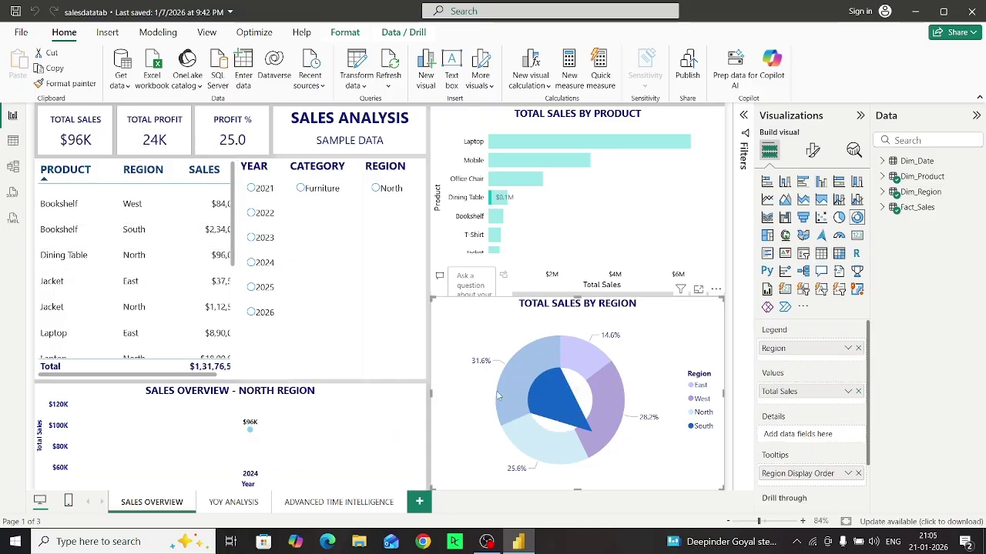
left_click(471, 422)
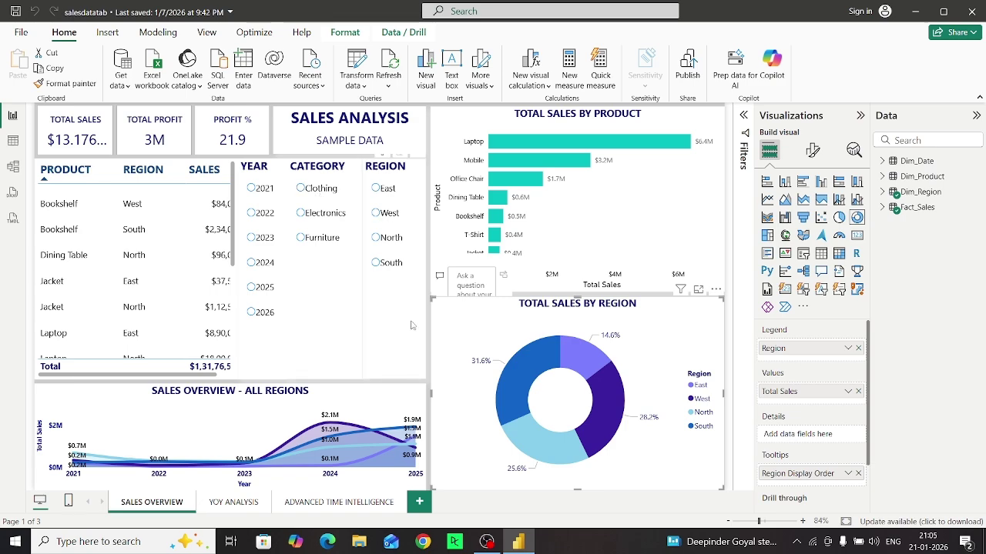
left_click(257, 222)
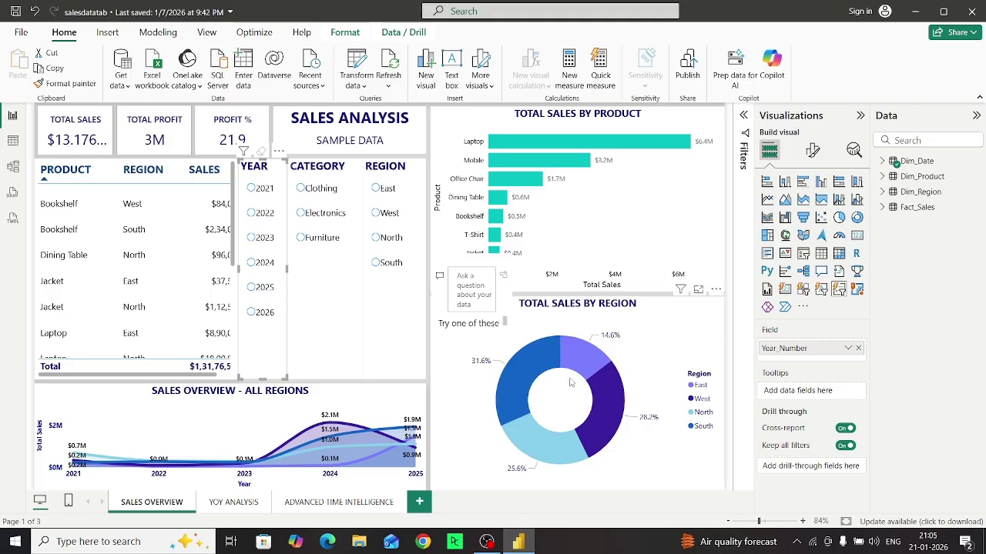
- Filter the report by East, North, South and West in turn from the Total Sales by Region donut, and clear the selection
left_click(595, 369)
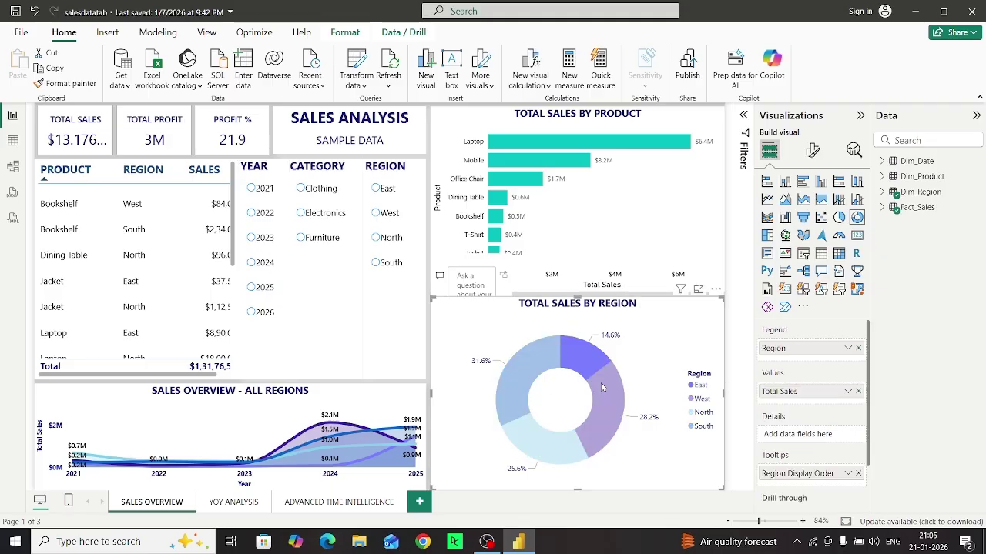
left_click(574, 444)
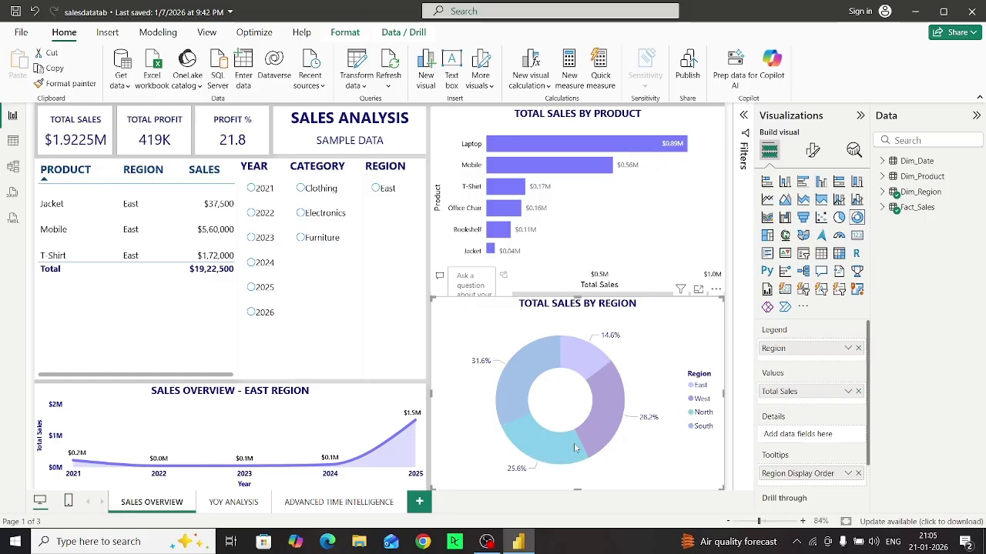
left_click(532, 368)
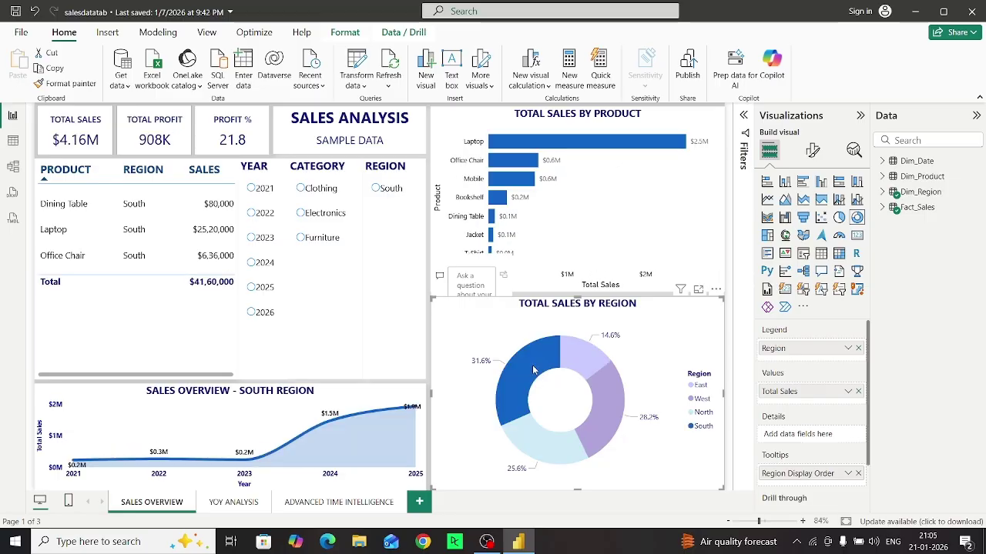
left_click(589, 362)
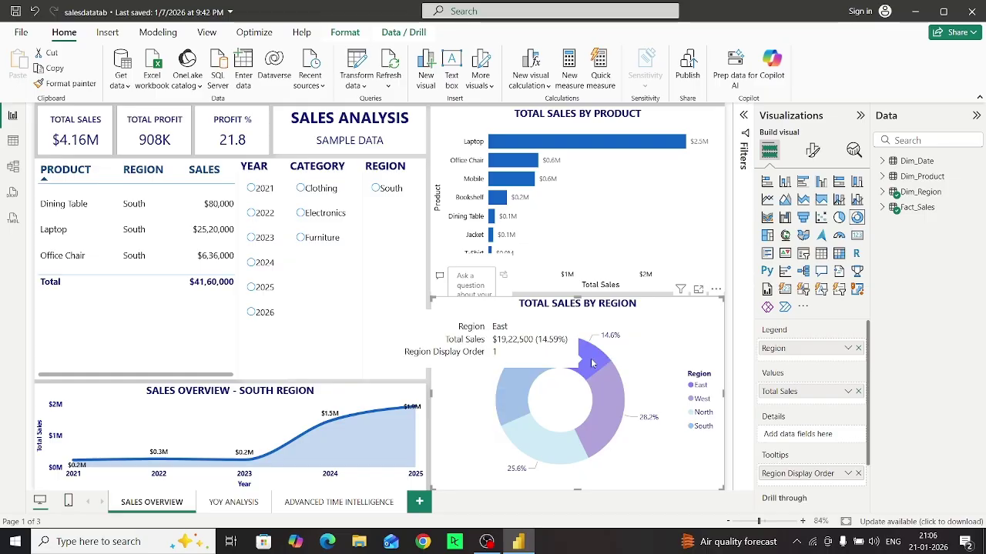
left_click(613, 403)
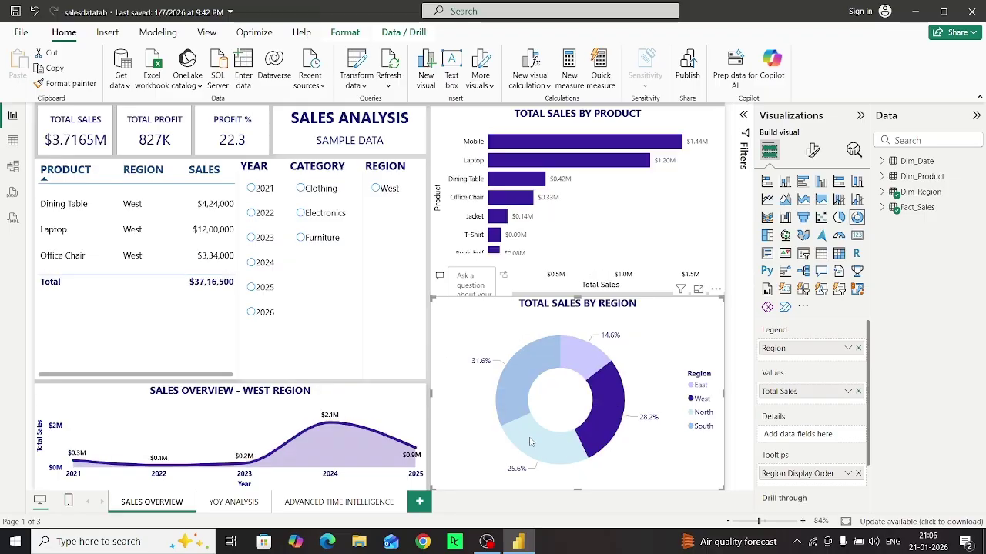
left_click(485, 442)
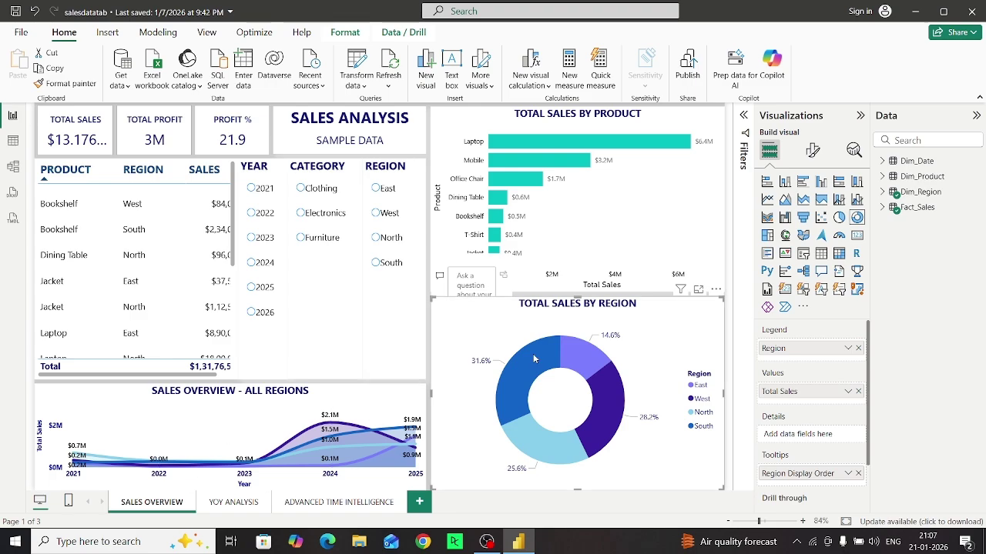
- Compare the East, West and North results by selecting each donut segment, and deselect North to show all regions
left_click(593, 363)
left_click(613, 403)
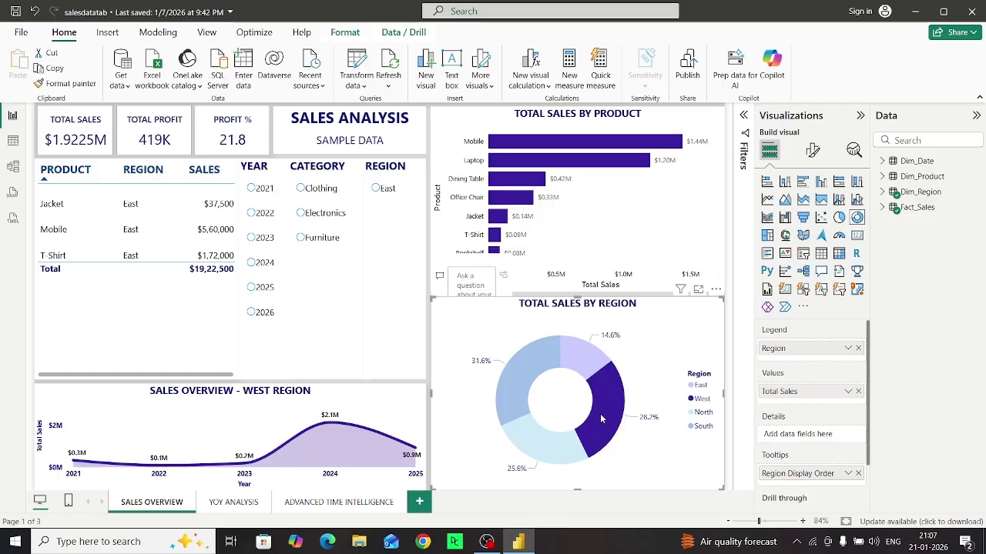
left_click(535, 455)
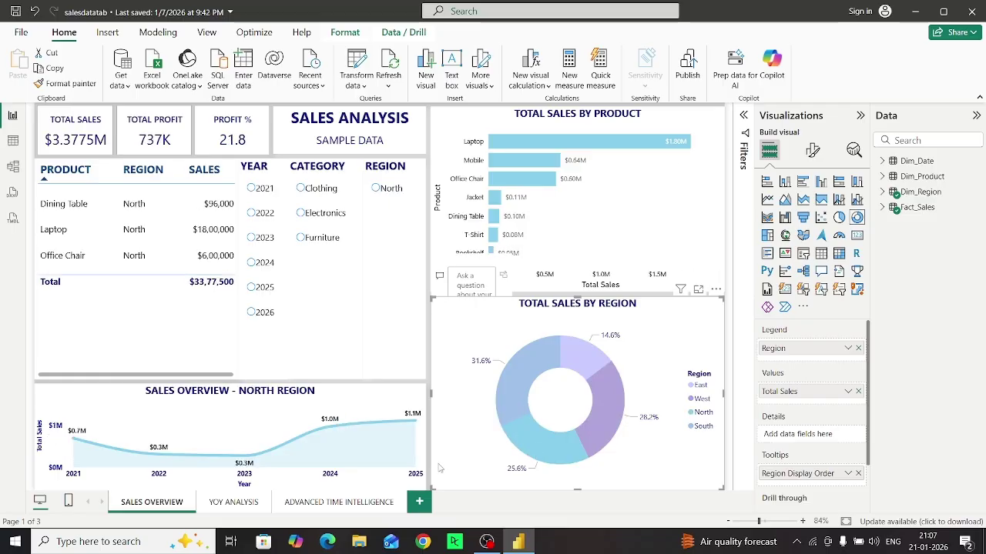
left_click(569, 453)
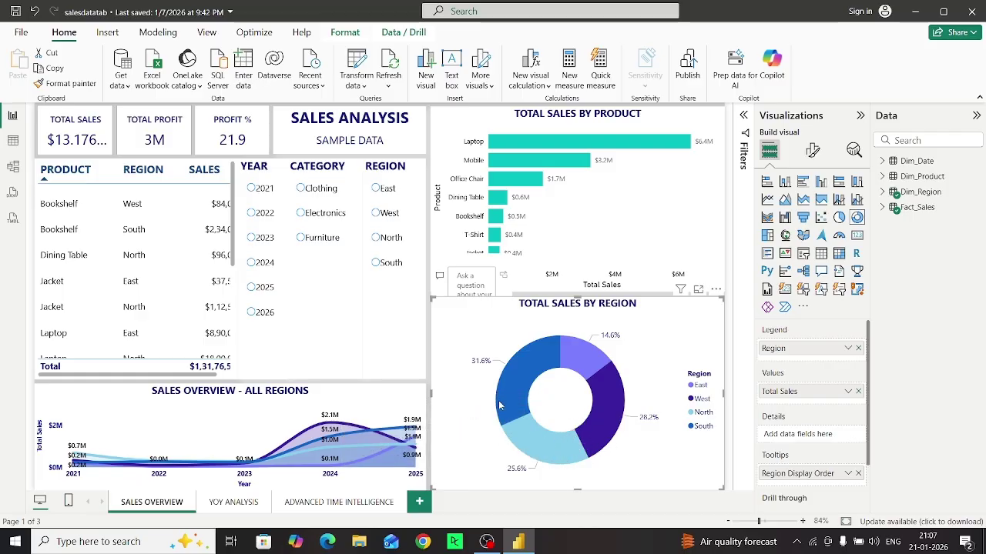
- Filter the report by the South and West donut segments and examine the Sales Overview chart
mouse_move(511, 401)
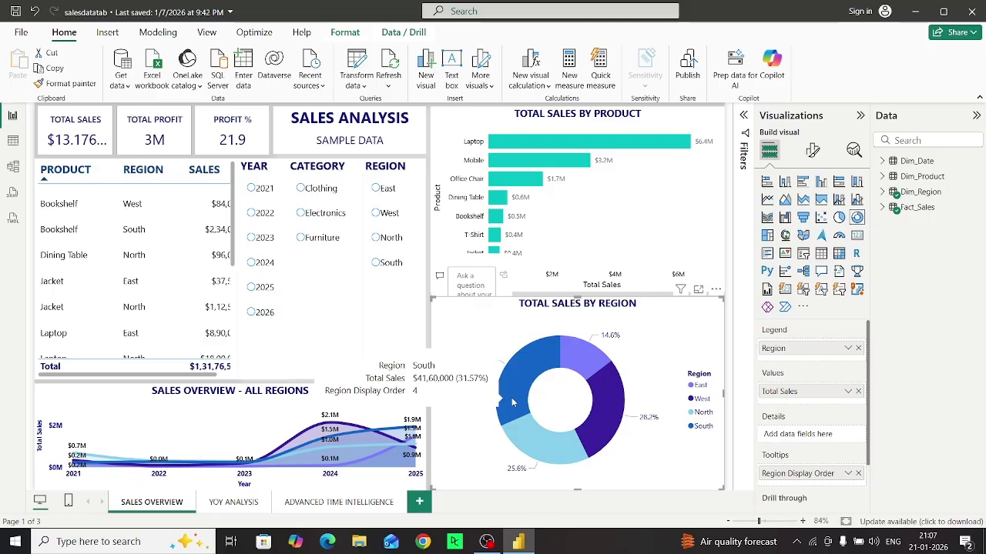
left_click(511, 401)
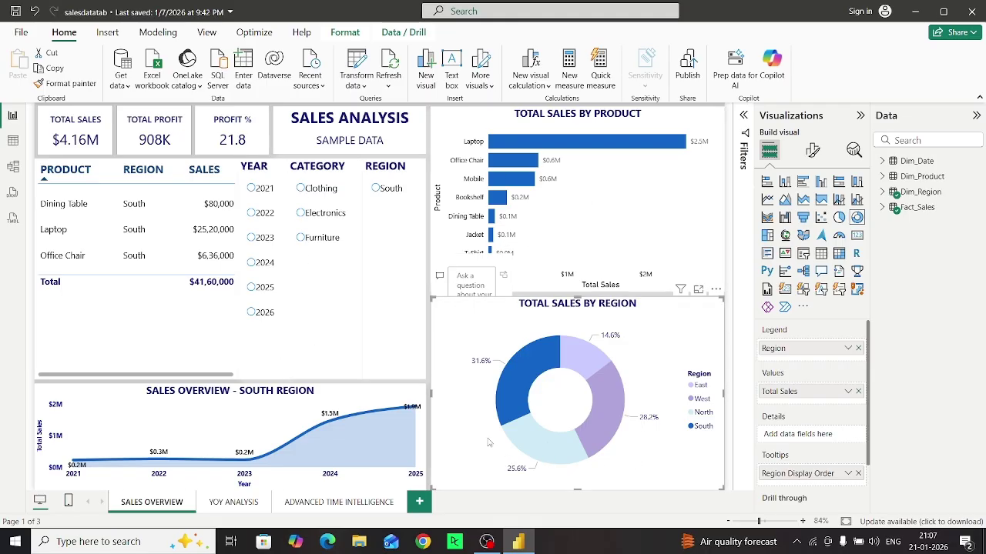
left_click(599, 427)
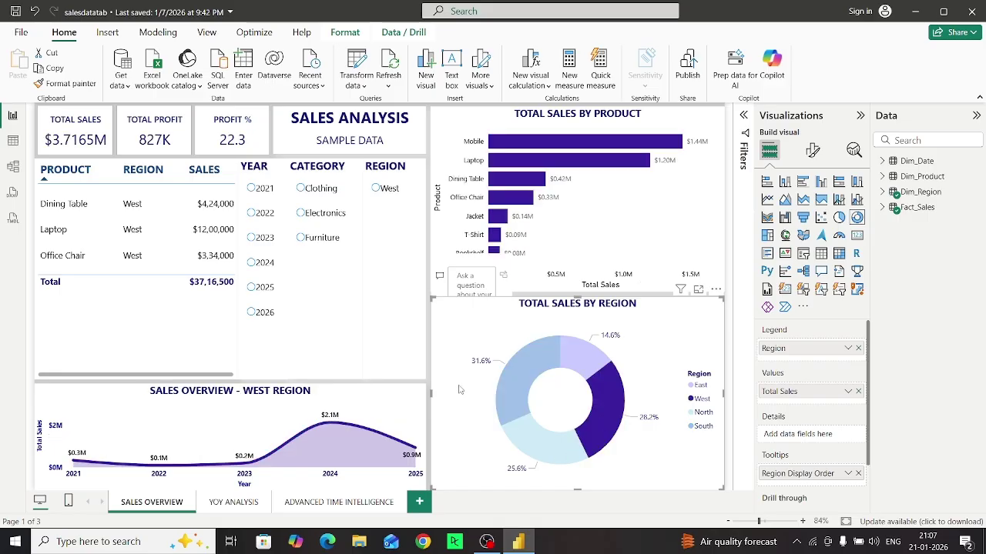
mouse_move(368, 452)
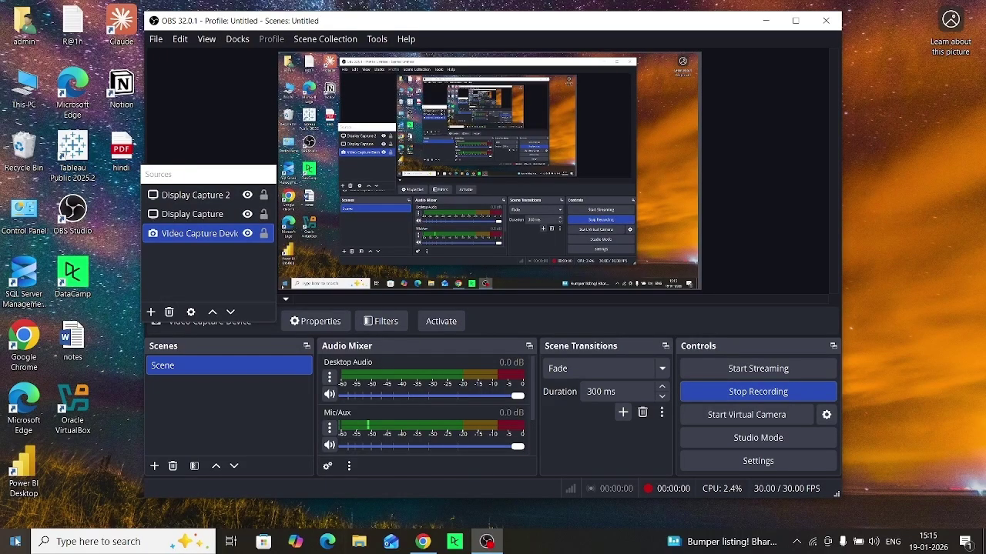
- Launch Power BI Desktop and dismiss its update notification
left_click(26, 483)
double_click(26, 483)
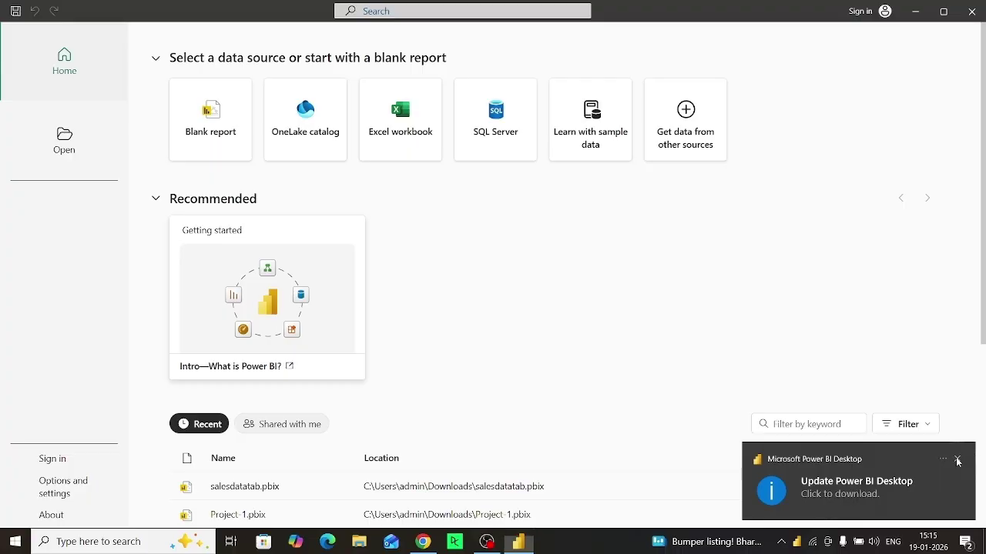
left_click(957, 460)
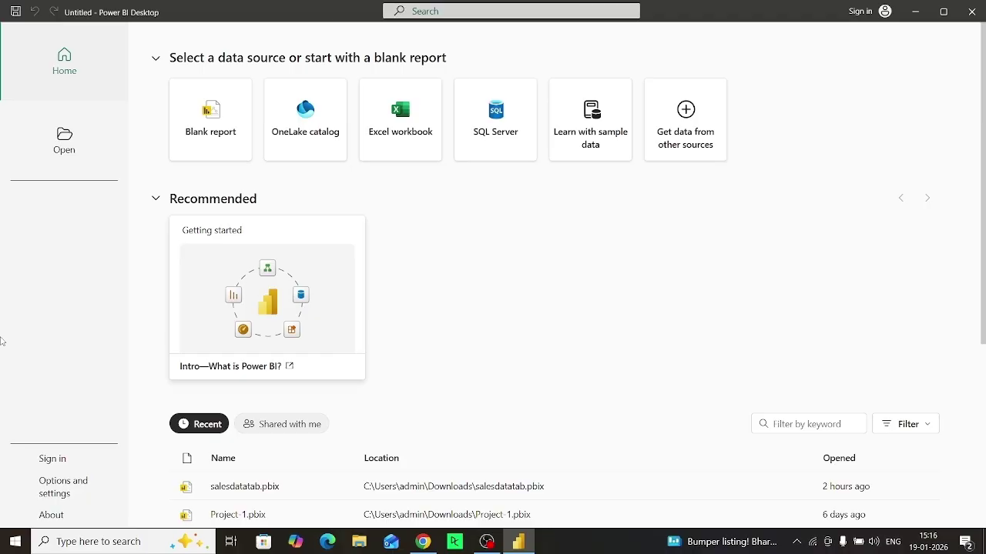
- Connect to the SQL Server database on server DESKTOP-ATDQ708\SQLEXPRESS in Import mode
left_click(669, 125)
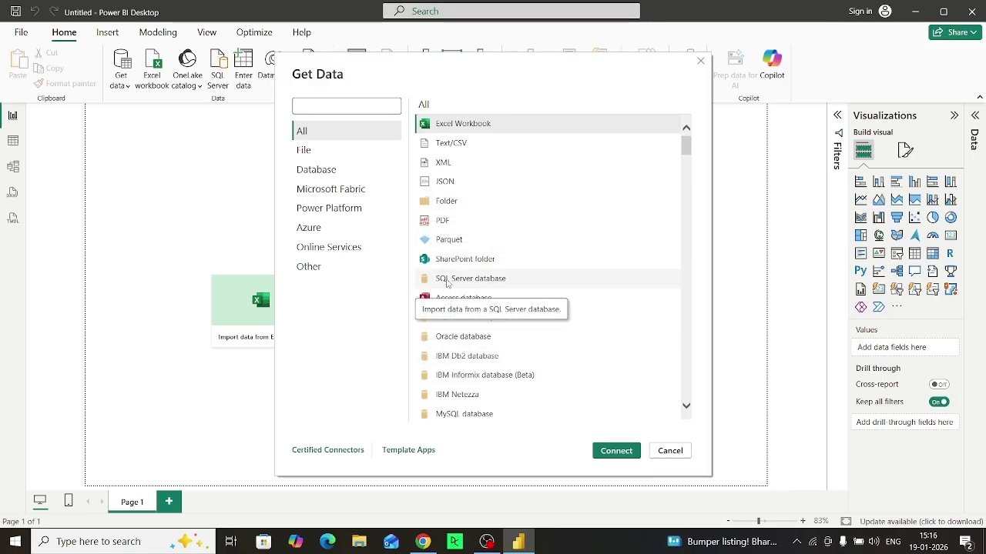
left_click(448, 283)
double_click(448, 284)
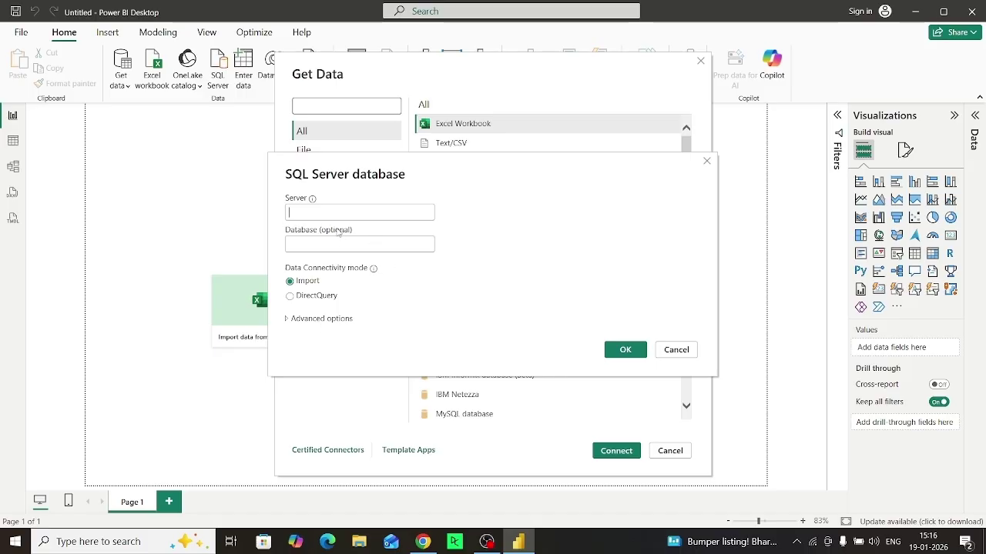
type("DESKTOP-ATDQ708\\SQLEXPRESS")
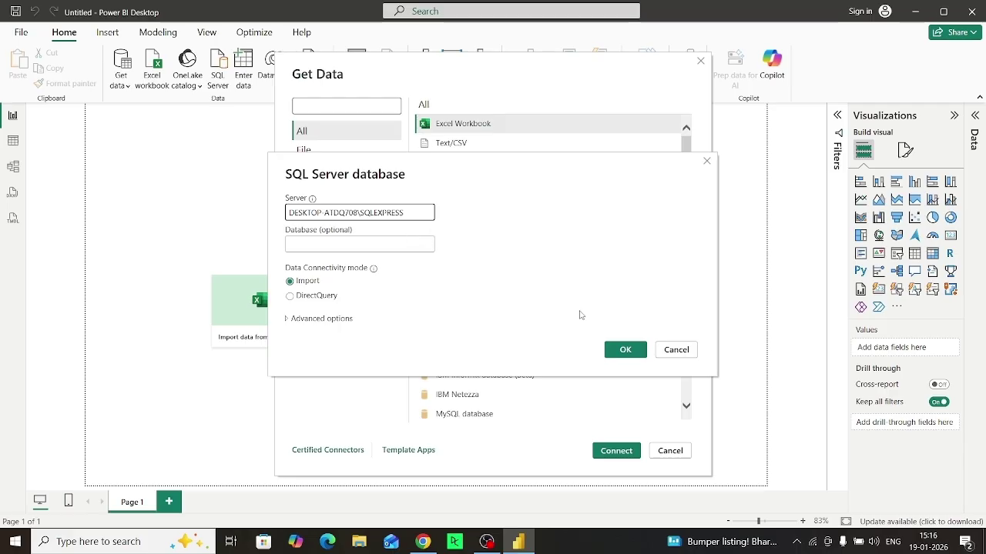
left_click(626, 351)
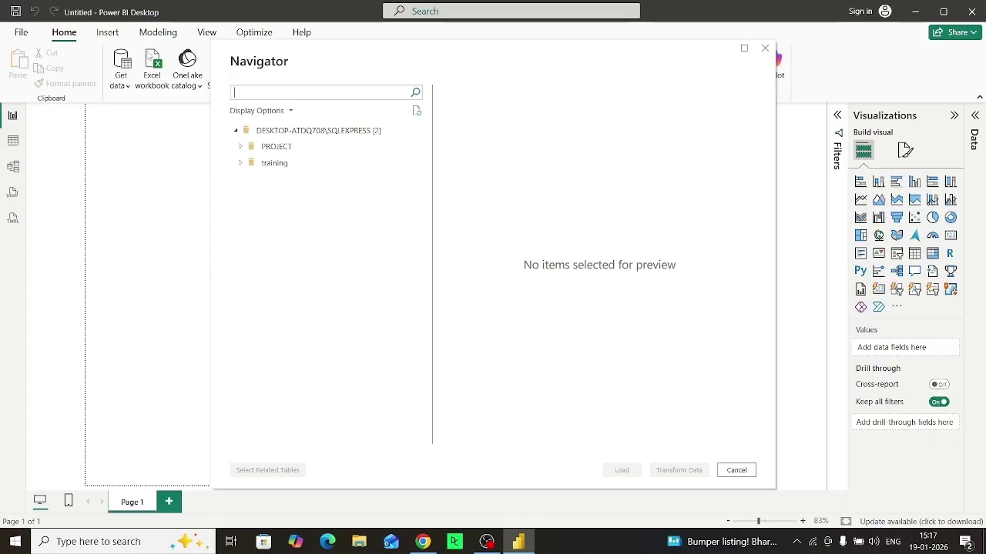
- Select the Dim_Date, Dim_Product, Dim_Region and sales_data tables of the PROJECT database and open them for transformation
double_click(273, 148)
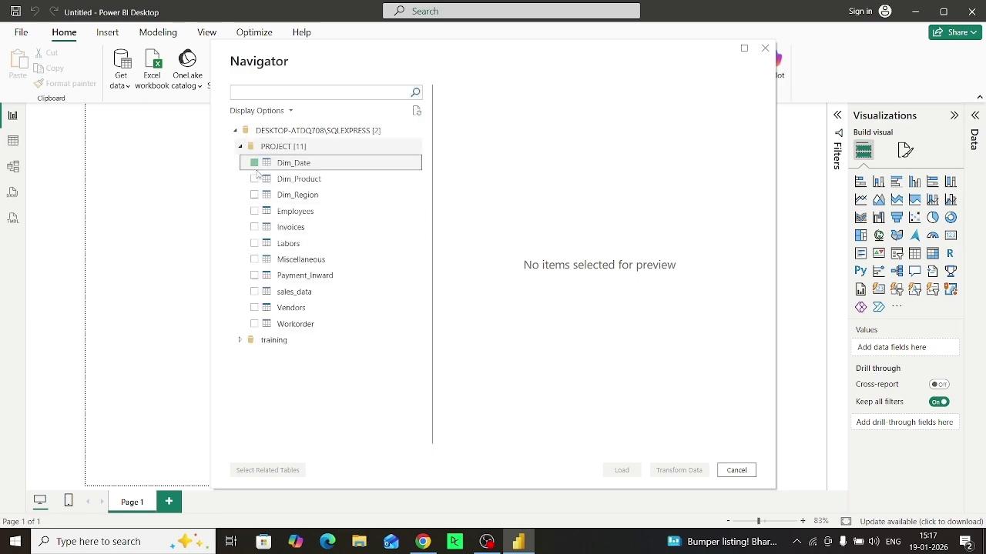
left_click(254, 163)
left_click(254, 179)
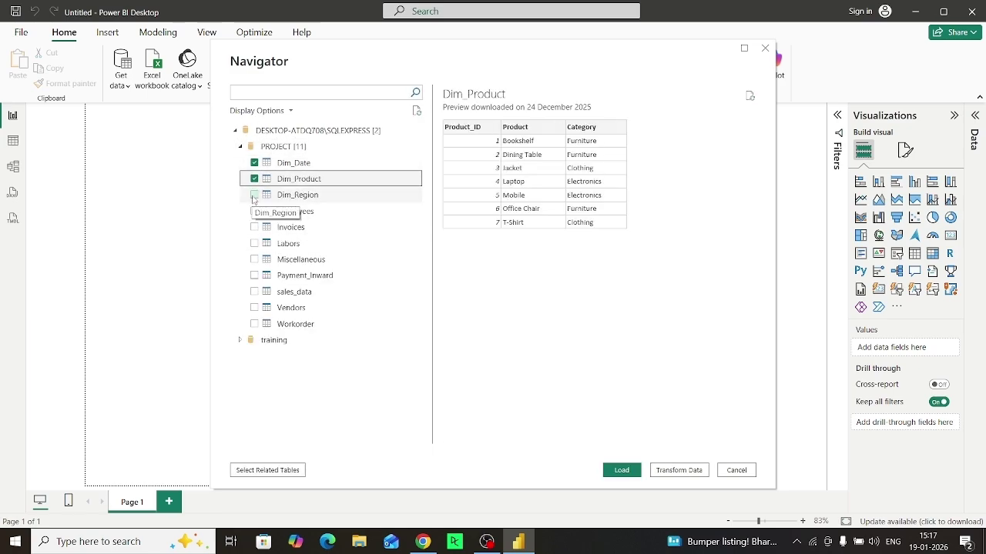
left_click(254, 195)
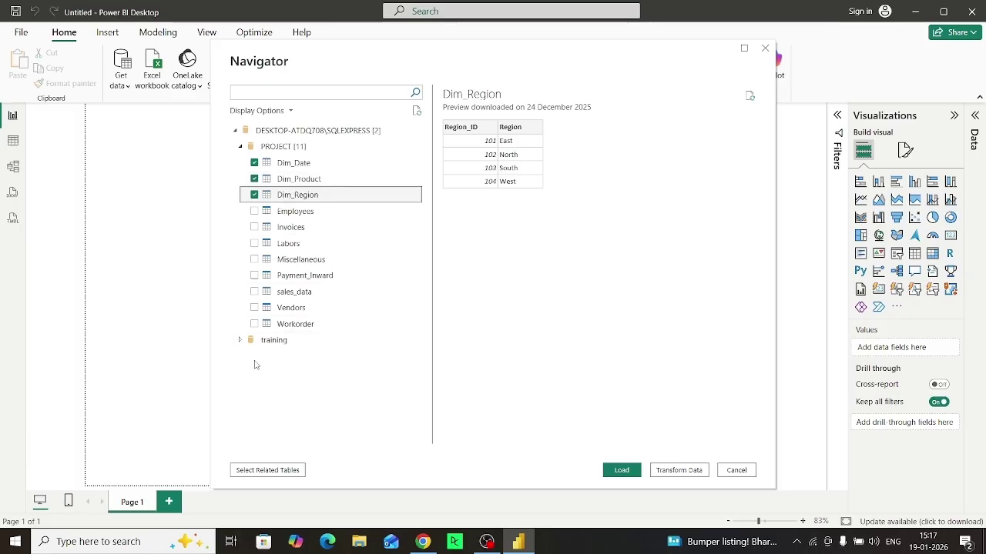
left_click(254, 292)
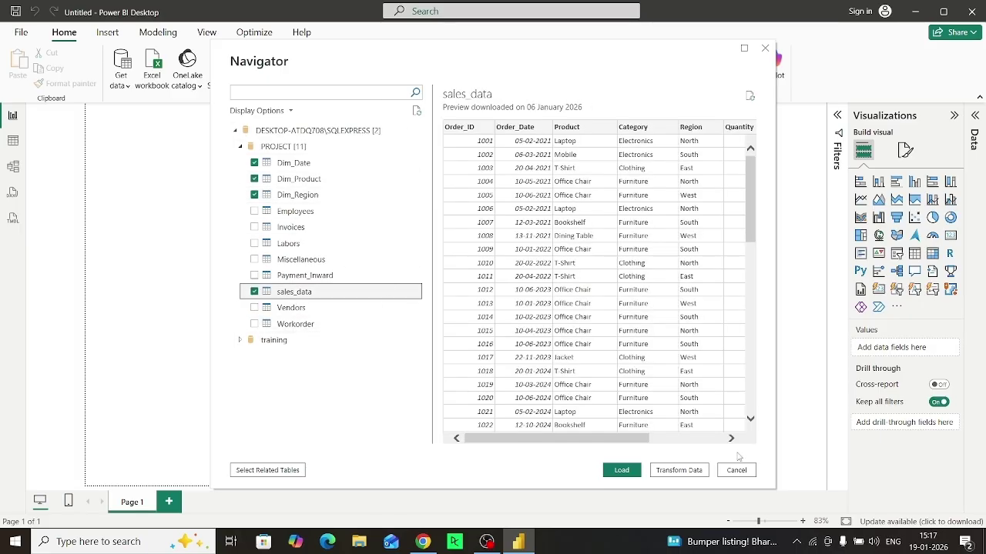
left_click(689, 473)
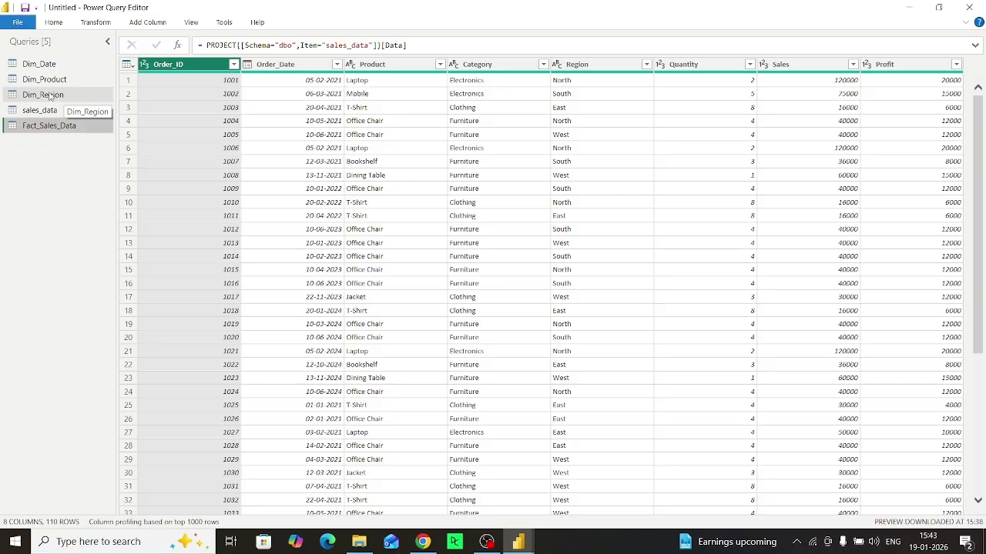
- Merge Dim_Date into the Fact_Sales_Data query with a left outer join, matching Order_Date to Full_Date
left_click(52, 23)
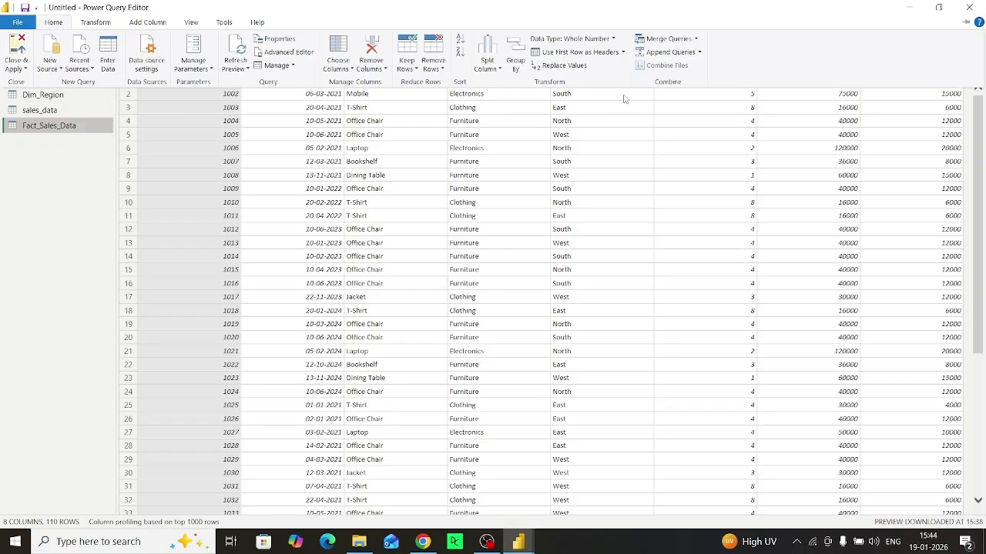
left_click(686, 43)
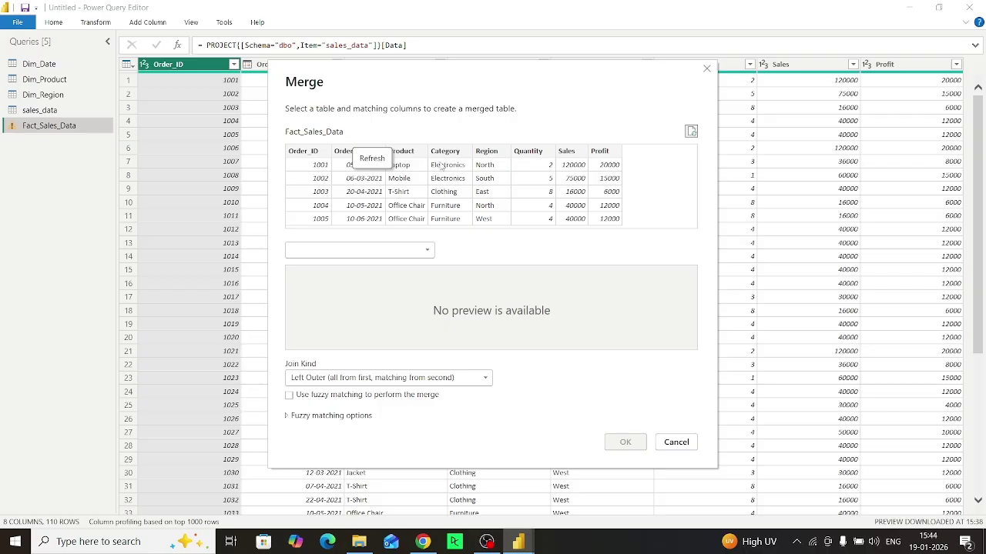
left_click(428, 253)
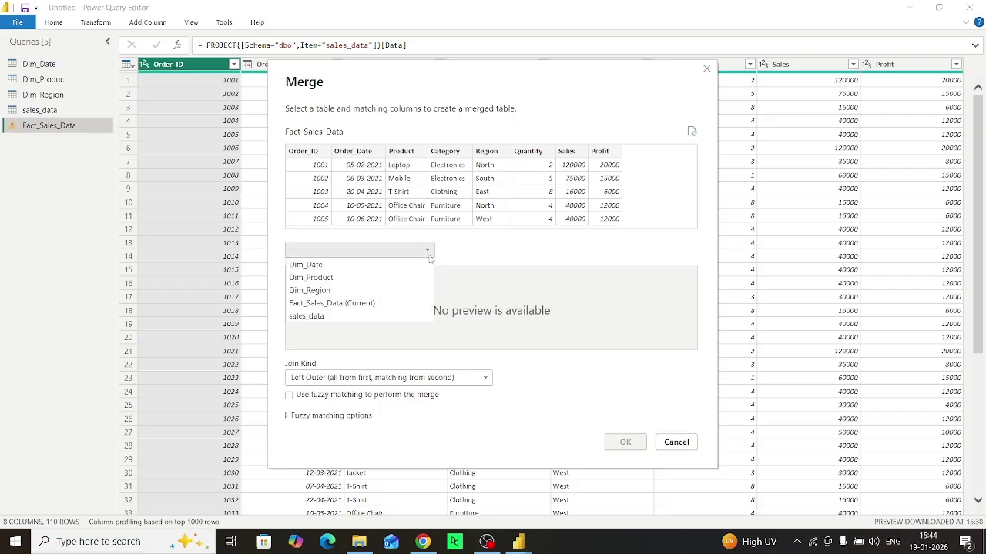
left_click(327, 265)
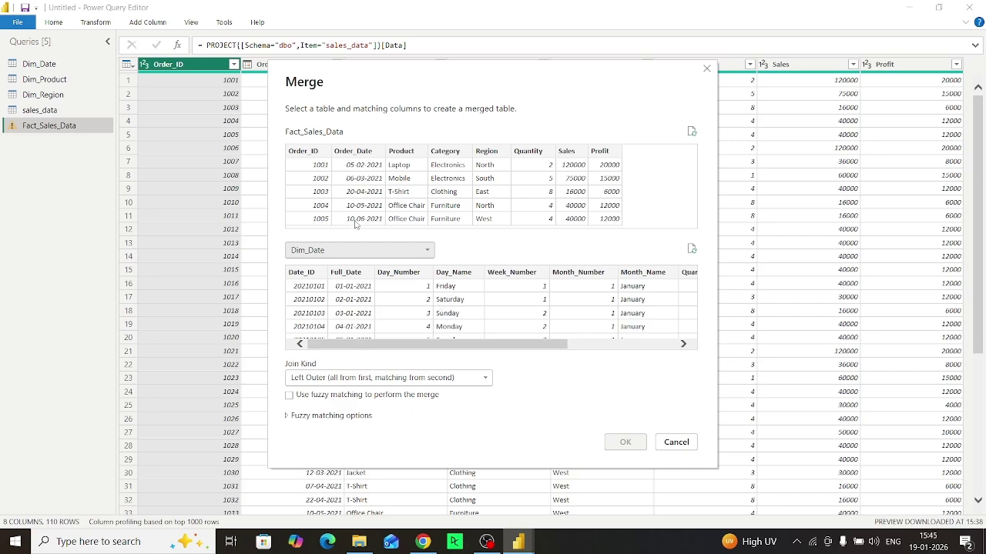
left_click(362, 171)
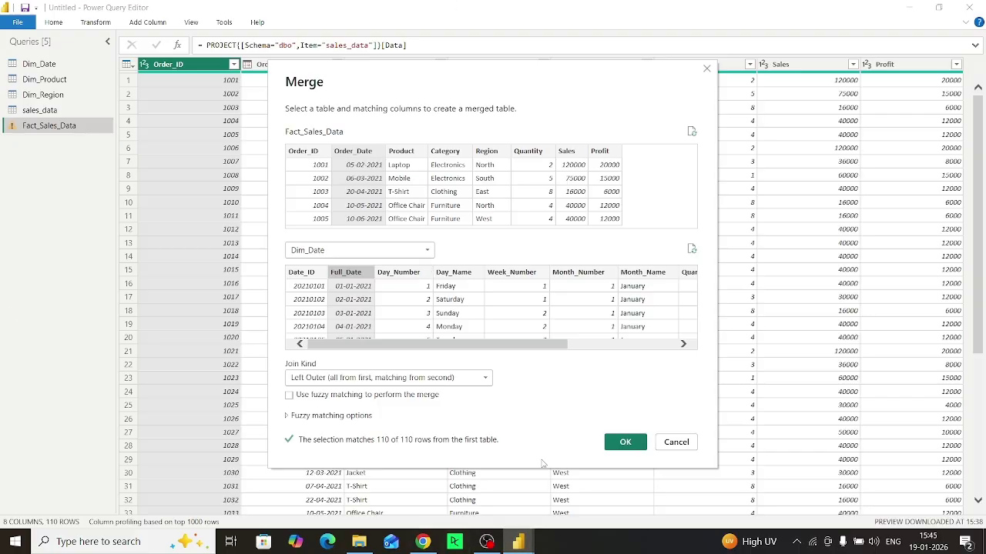
left_click(625, 442)
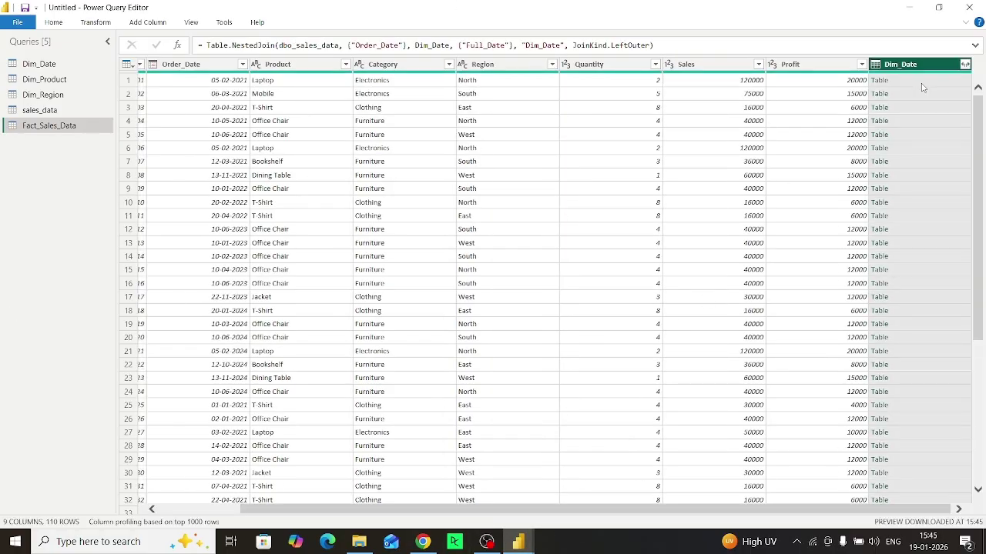
- Expand the merged Dim_Date column to include only the Date_ID field
left_click(963, 65)
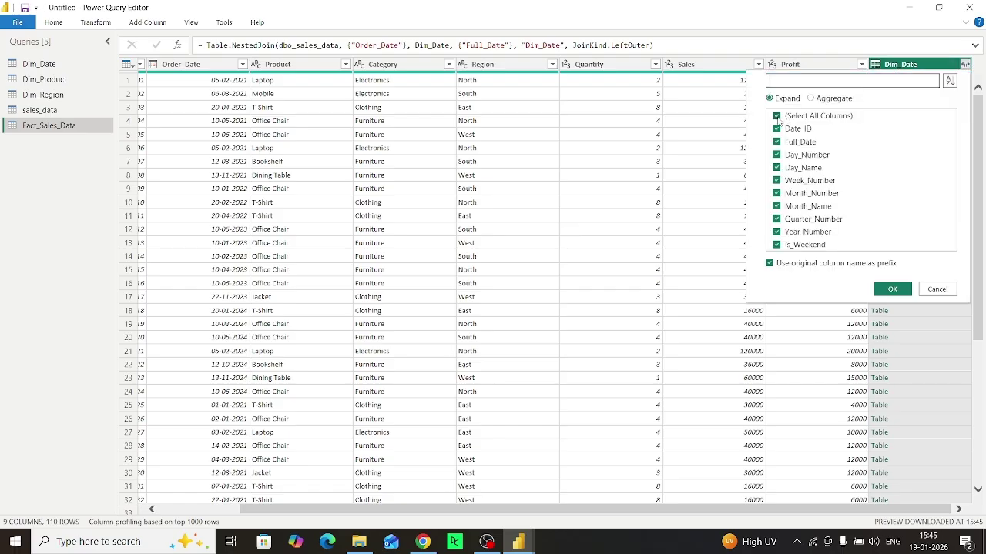
left_click(776, 116)
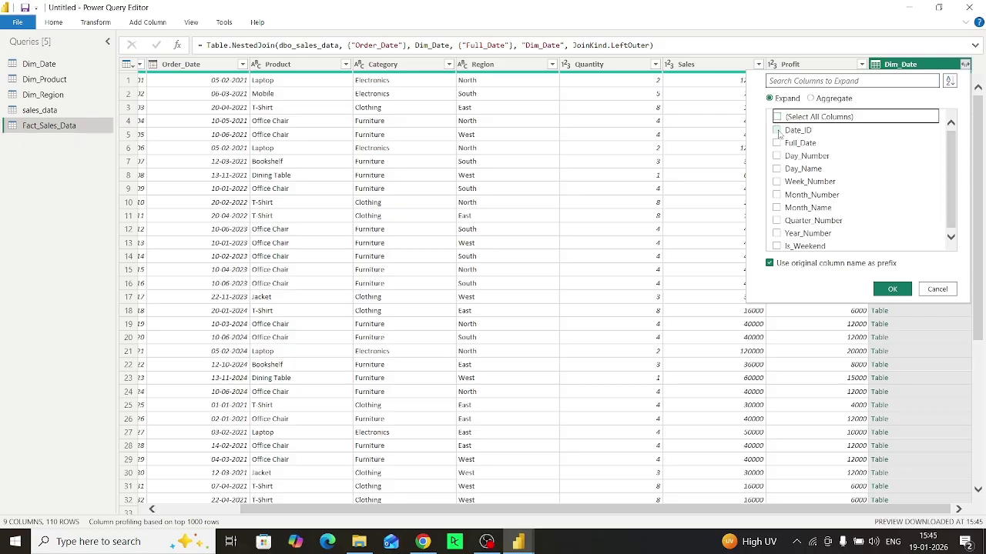
left_click(776, 130)
key("Return")
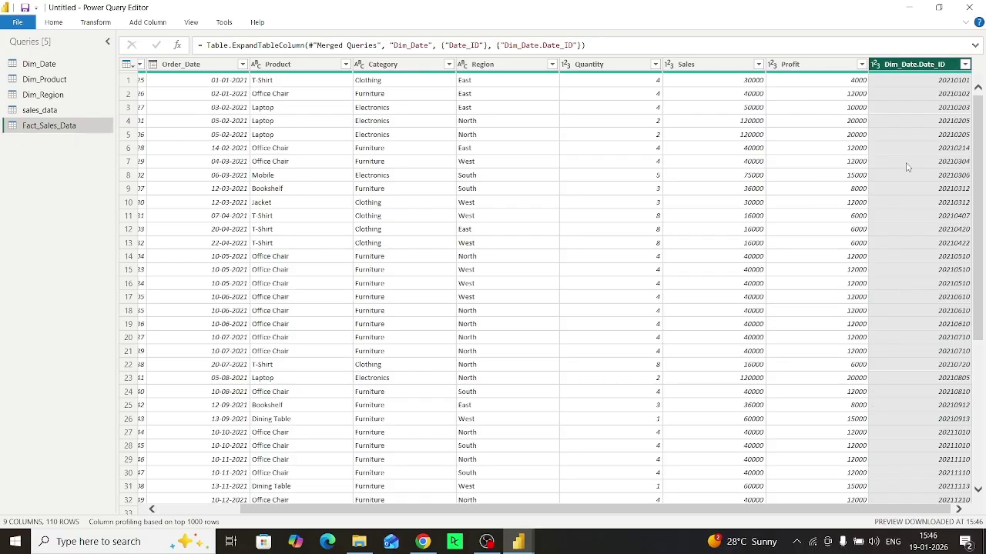
- Rename the expanded Dim_Date.Date_ID column to Date_ID
double_click(917, 66)
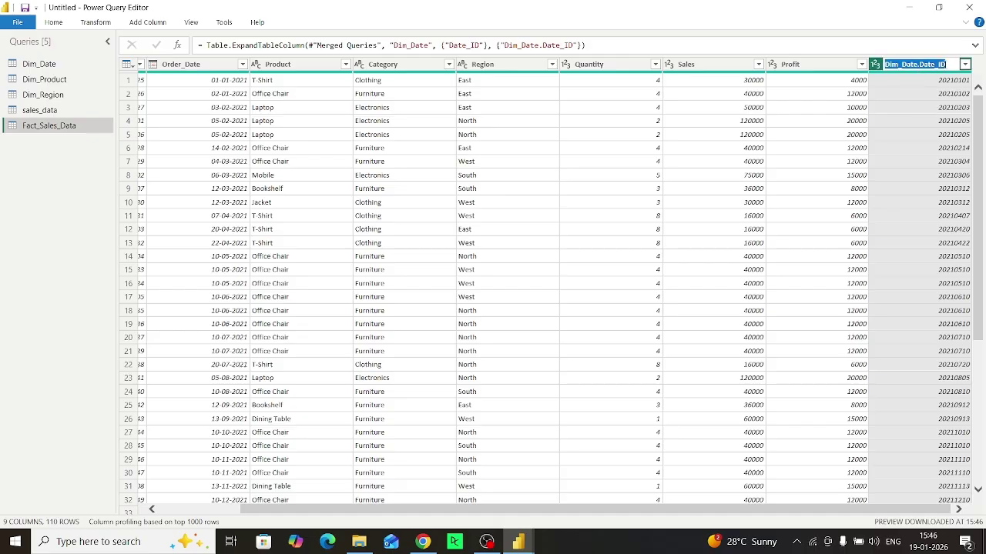
left_click(920, 65)
left_click_drag(921, 64, 847, 64)
key("BackSpace")
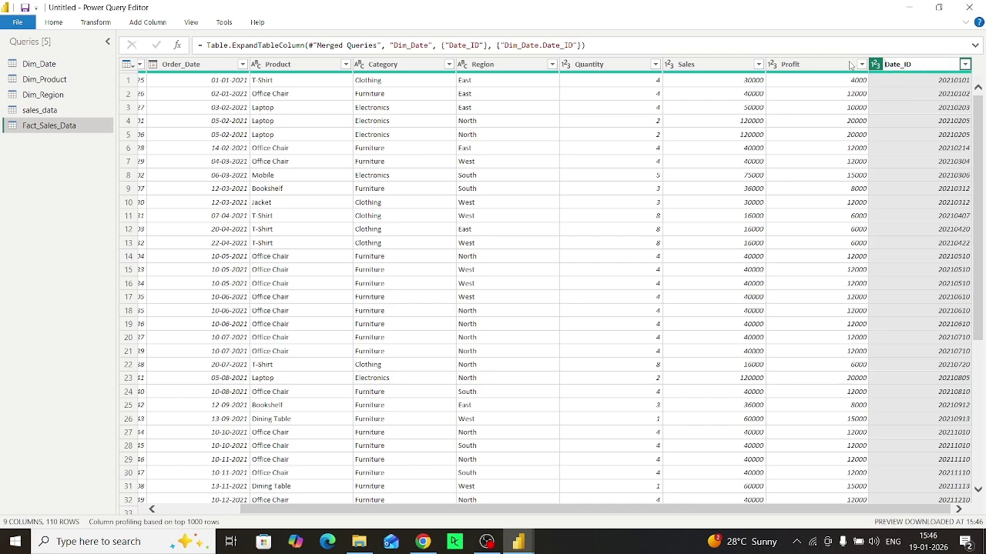
key("Return")
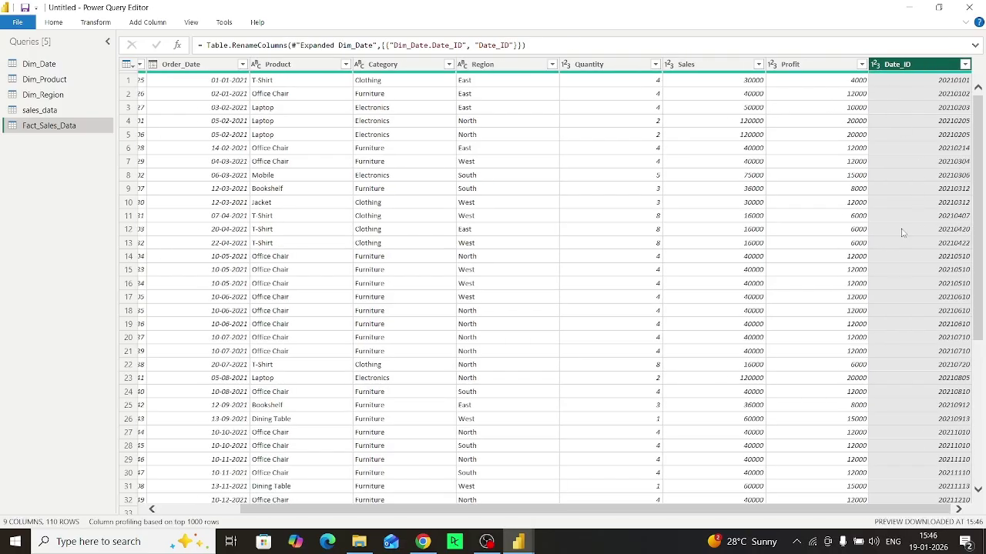
- Merge Dim_Product into Fact_Sales_Data with a left outer join on the Product column of both tables
left_click_drag(863, 509, 231, 512)
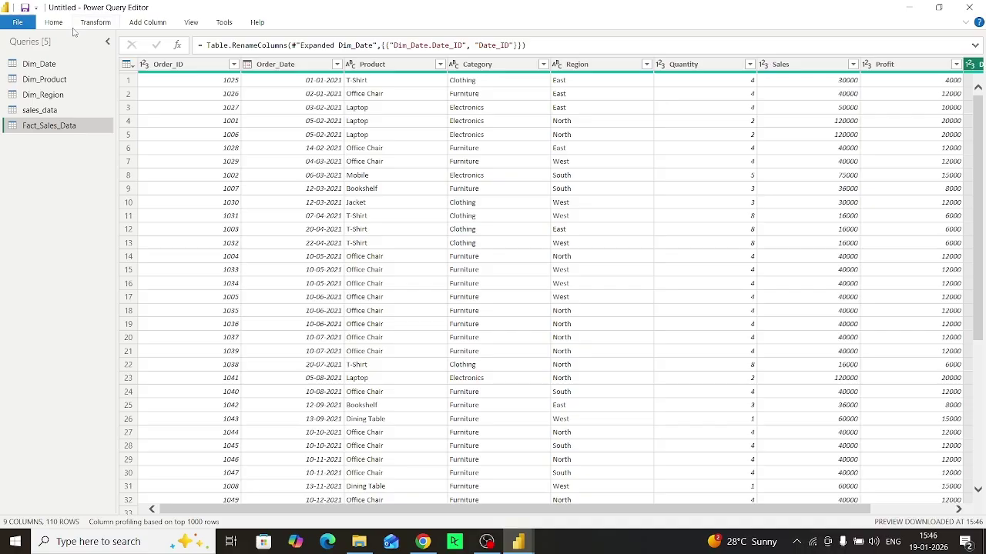
left_click(53, 22)
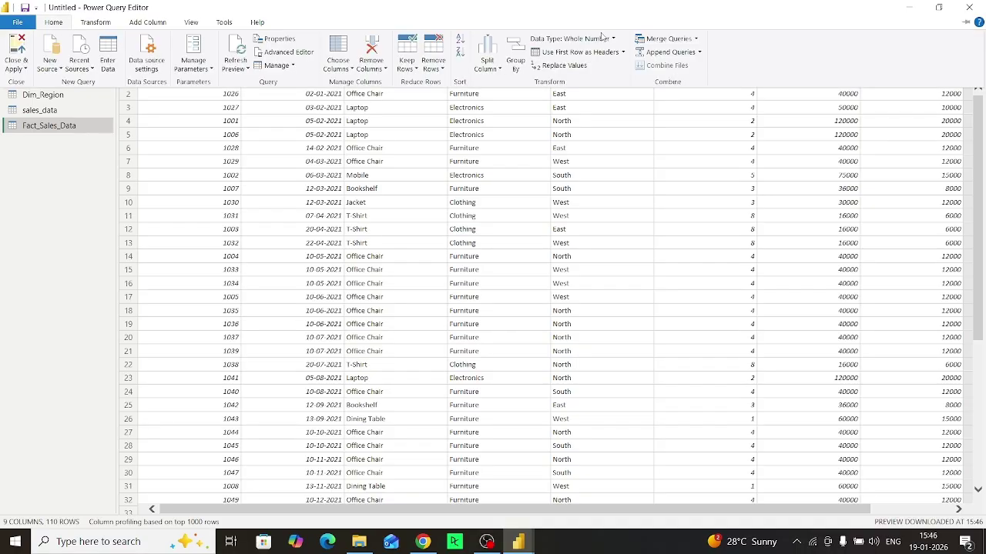
left_click(667, 43)
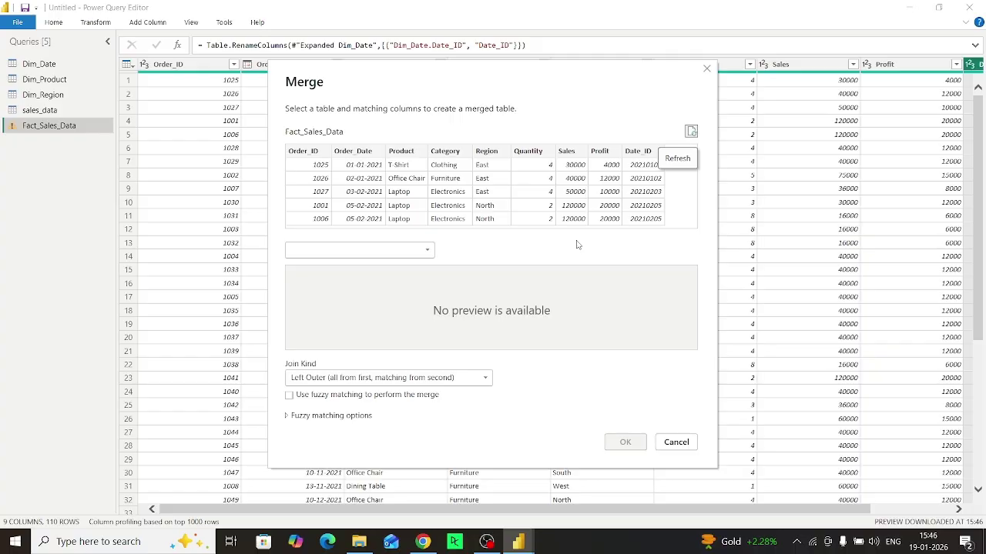
left_click(428, 251)
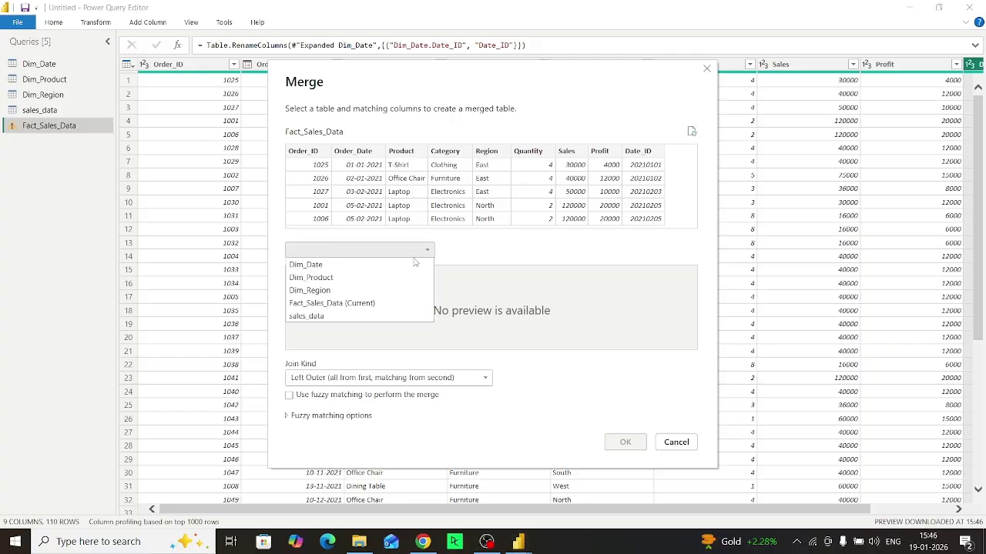
left_click(350, 279)
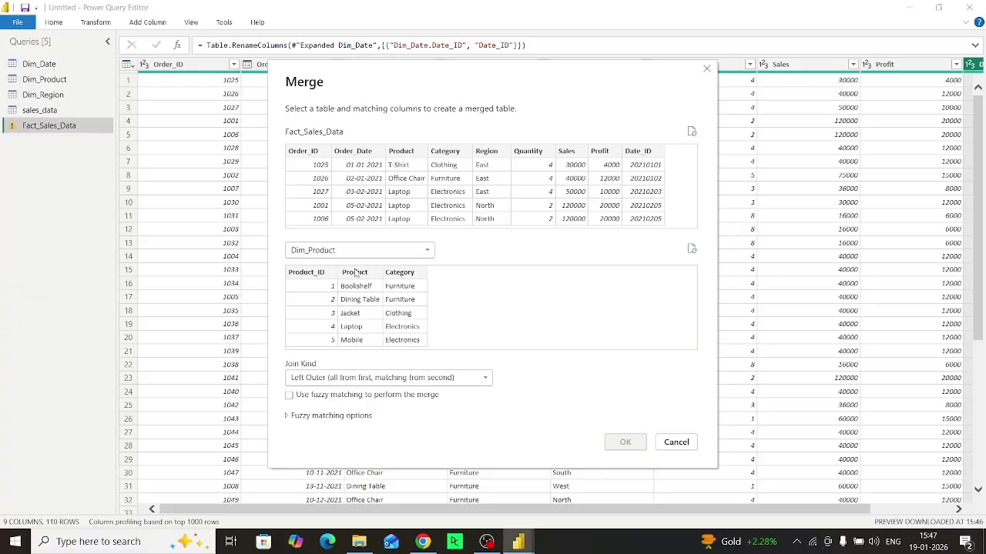
left_click(408, 156)
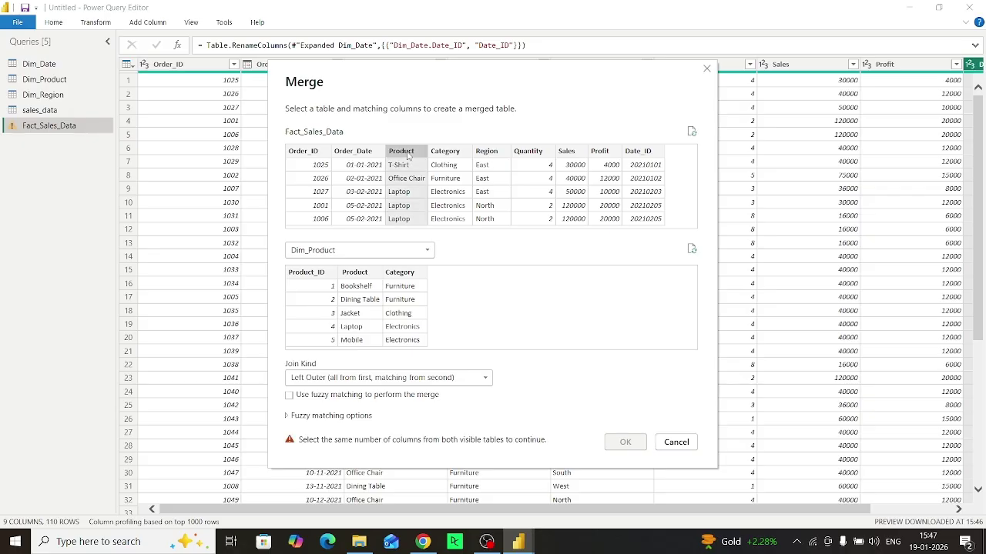
left_click(355, 277)
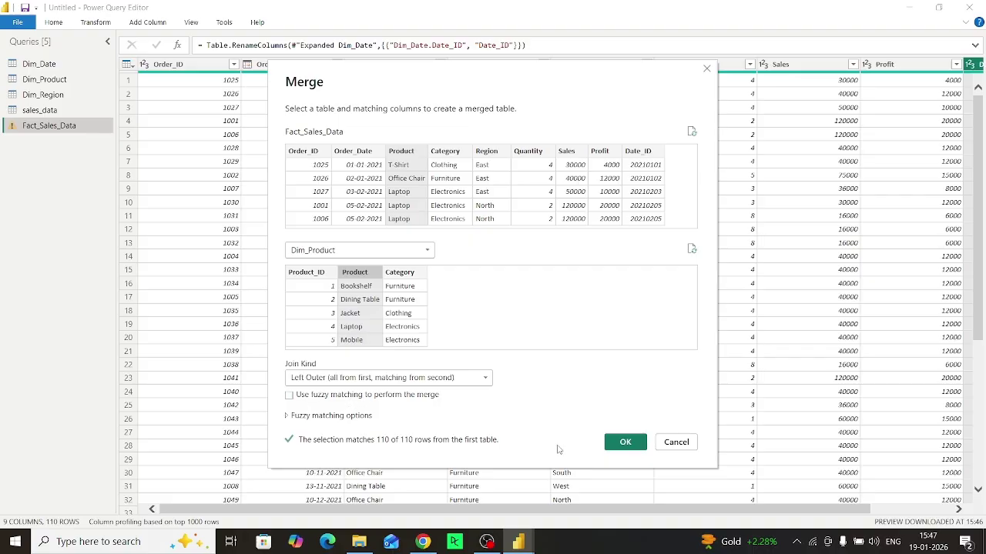
left_click(626, 442)
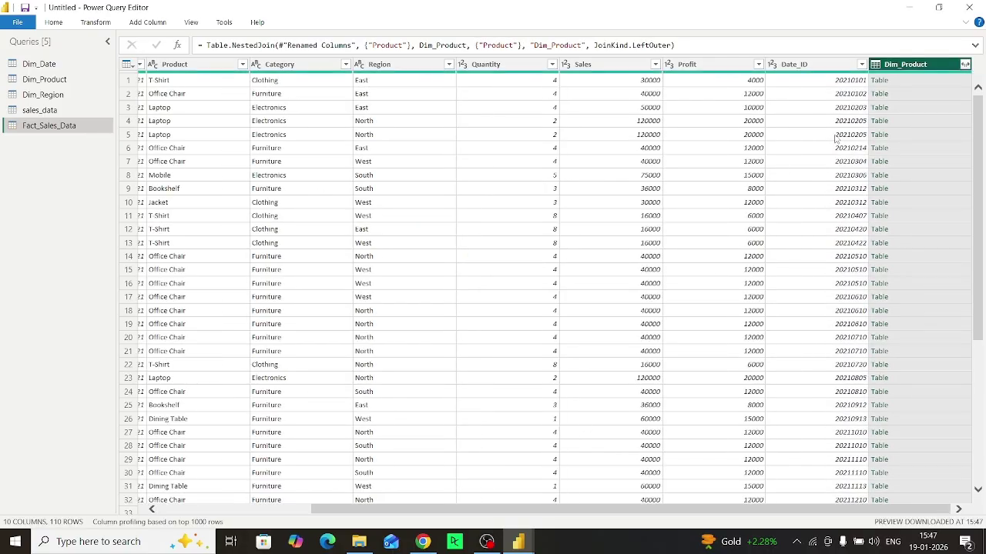
- Expand the merged Dim_Product column to include only the Product_ID field
left_click(965, 65)
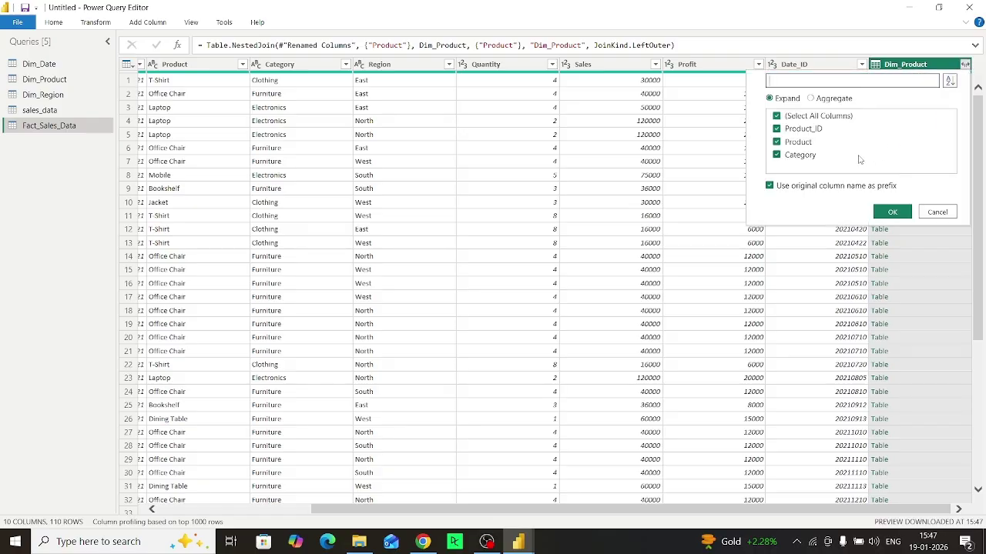
left_click(777, 116)
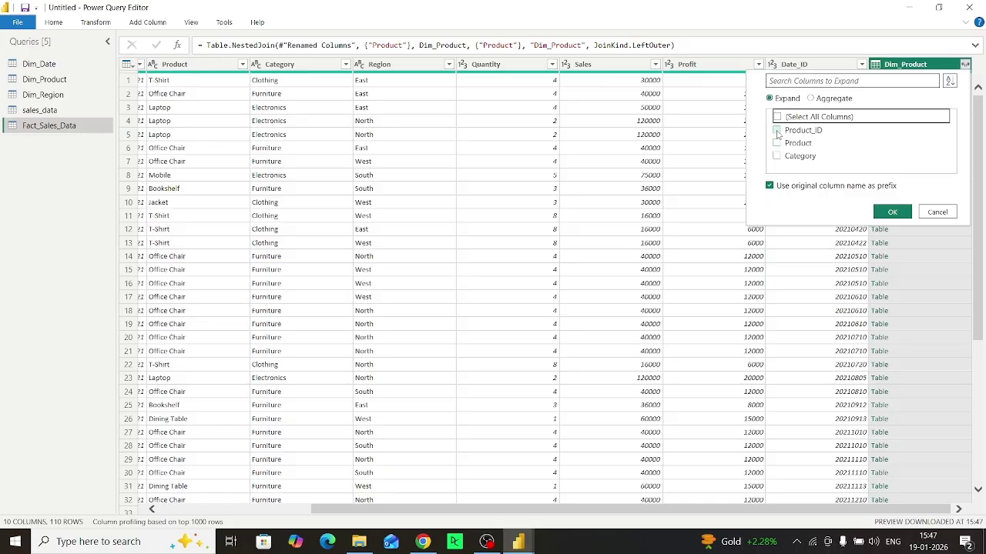
left_click(777, 131)
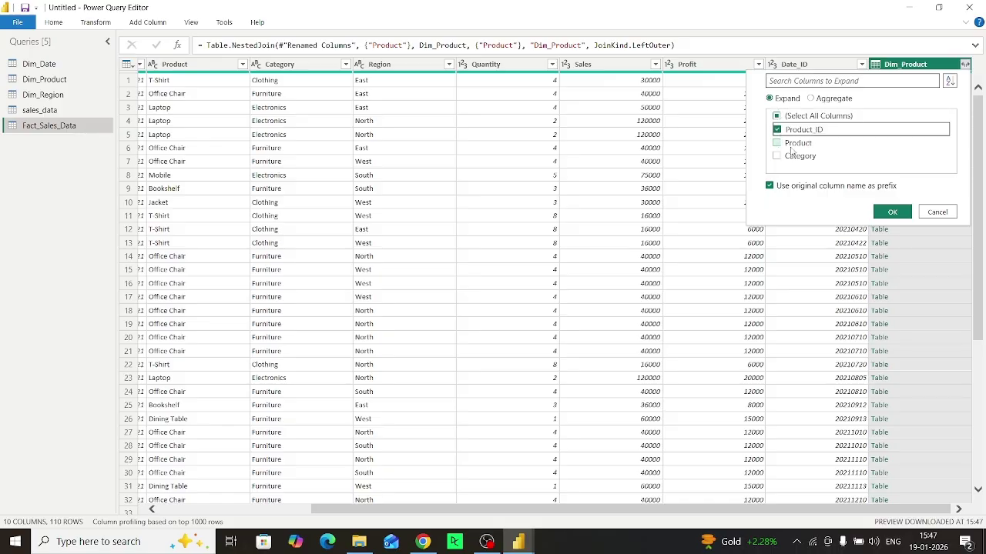
left_click(897, 214)
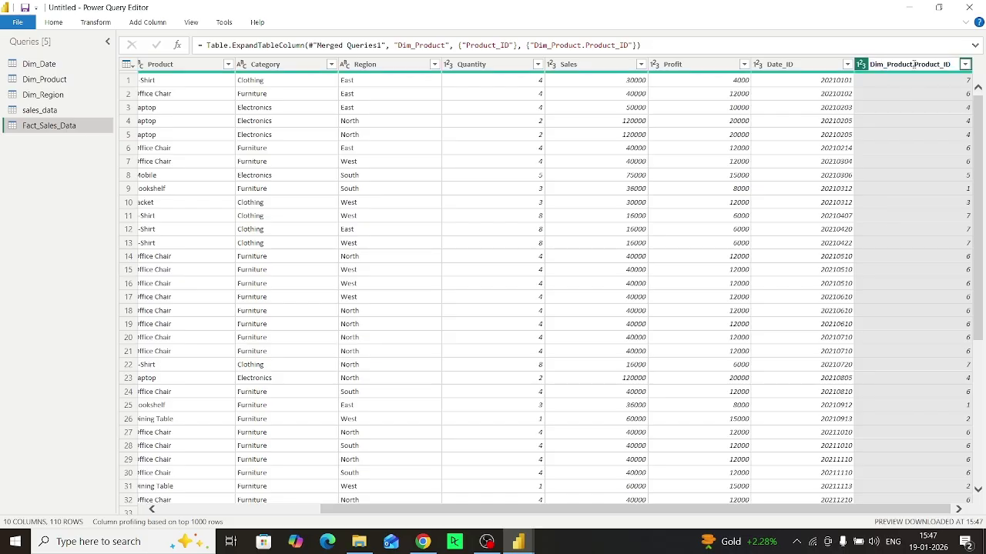
- Rename the expanded Dim_Product.Product_ID column to Product_ID
double_click(913, 64)
double_click(913, 64)
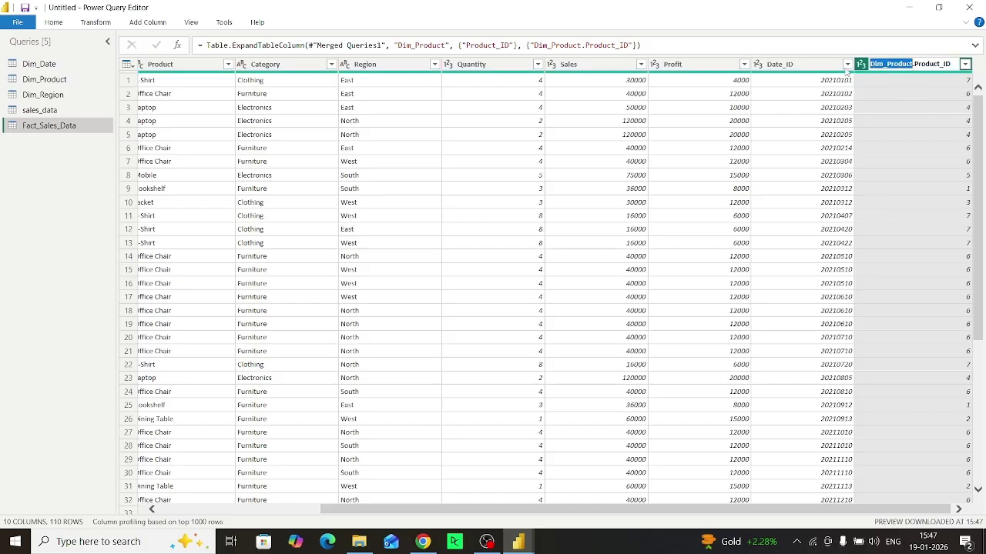
key("BackSpace")
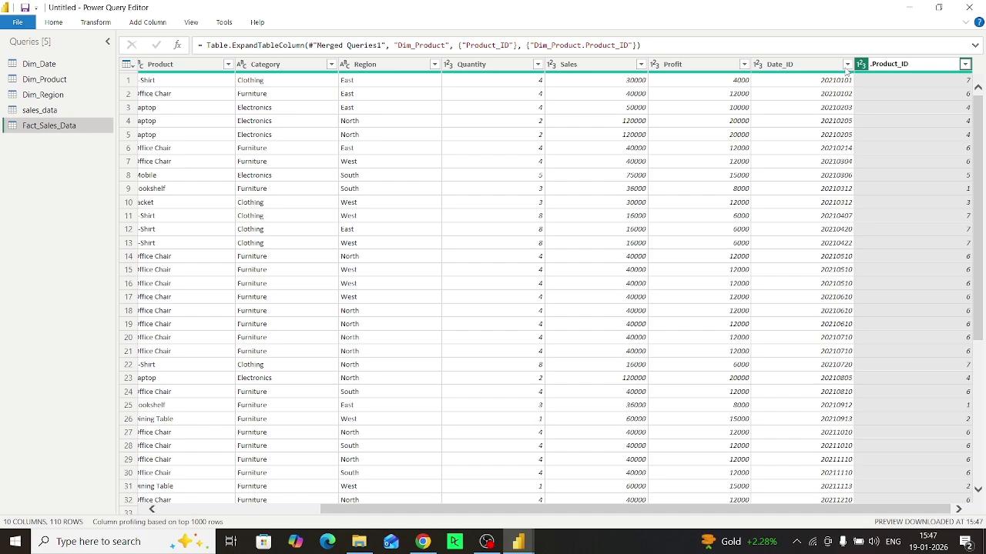
key("Delete")
key("Return")
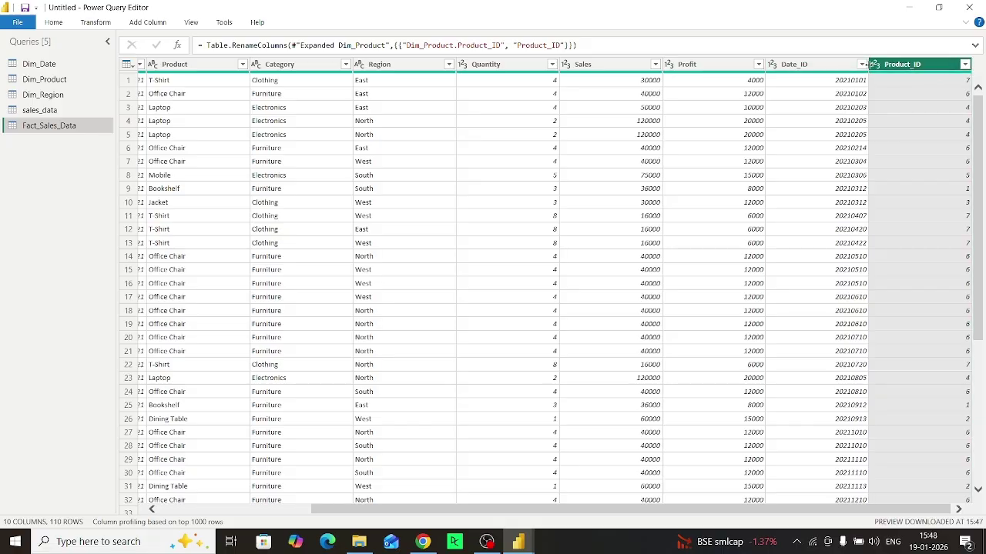
left_click_drag(870, 64, 907, 64)
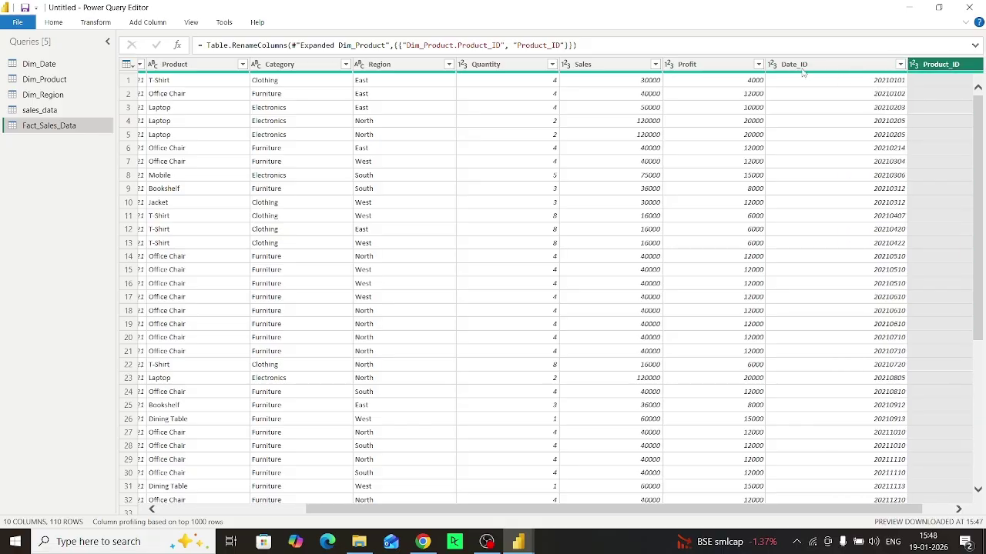
left_click(817, 68)
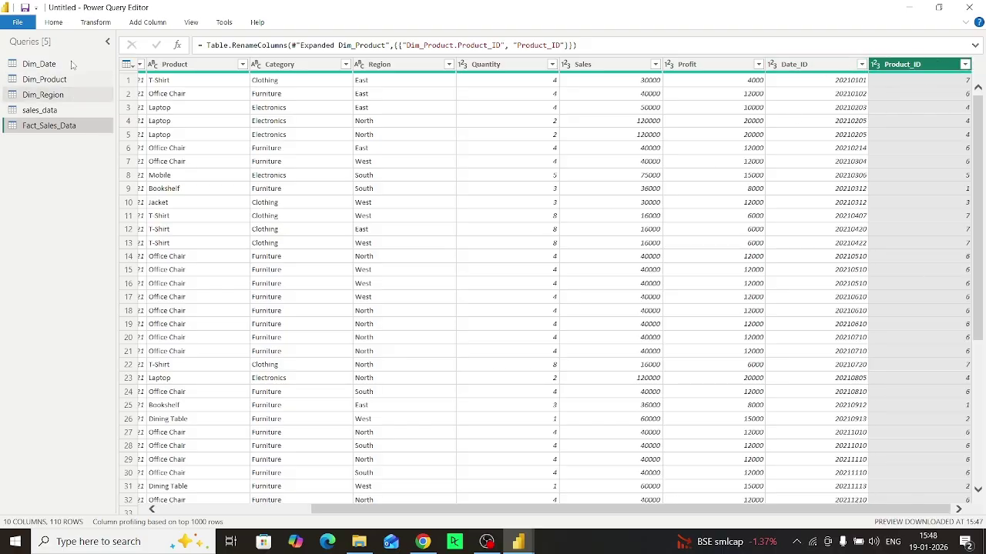
- Merge Dim_Region into Fact_Sales_Data with a left outer join on the Region column of both tables
left_click(53, 23)
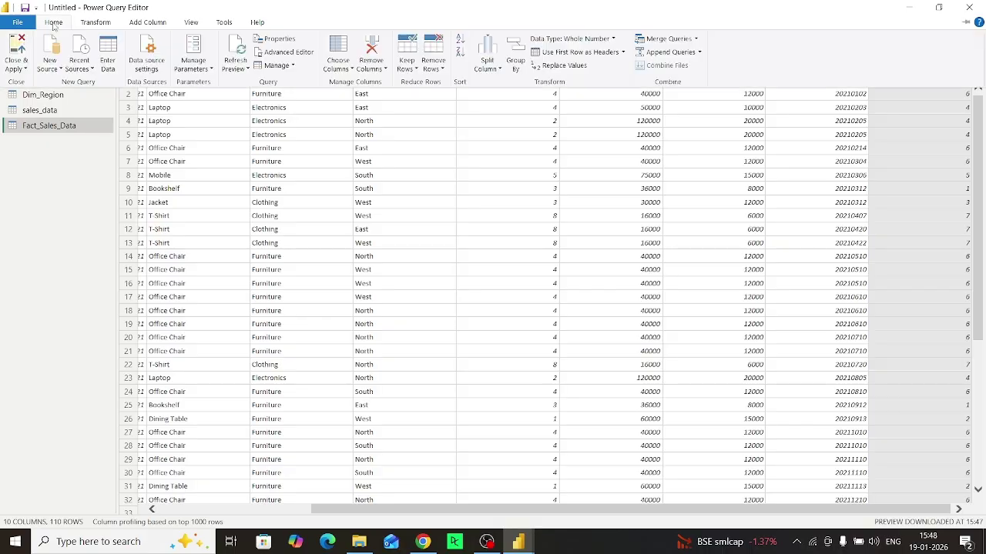
left_click(669, 40)
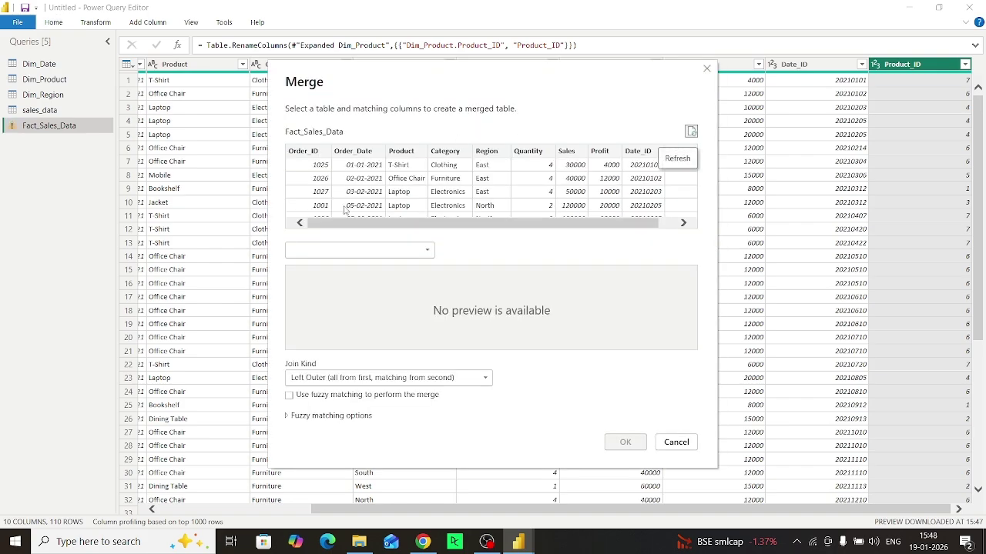
left_click(428, 252)
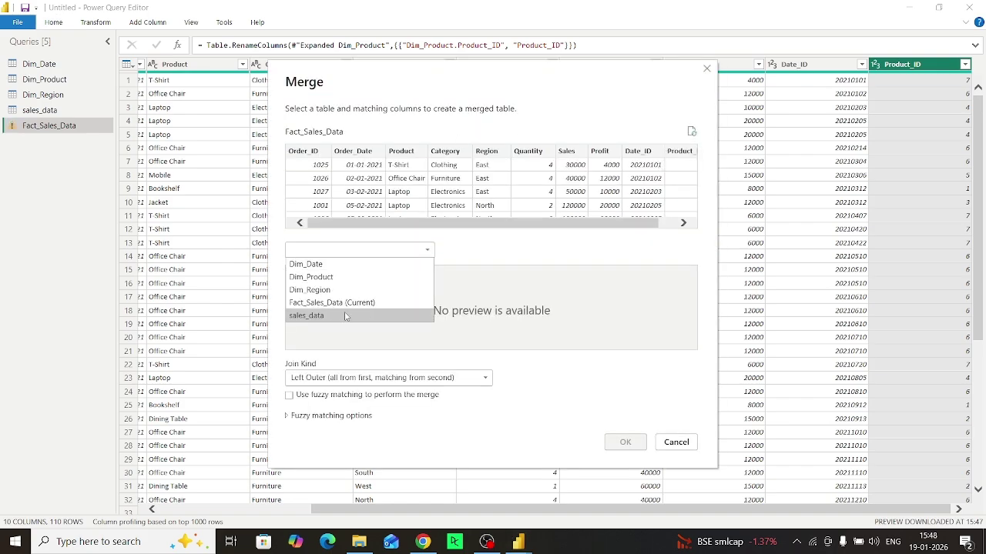
left_click(327, 291)
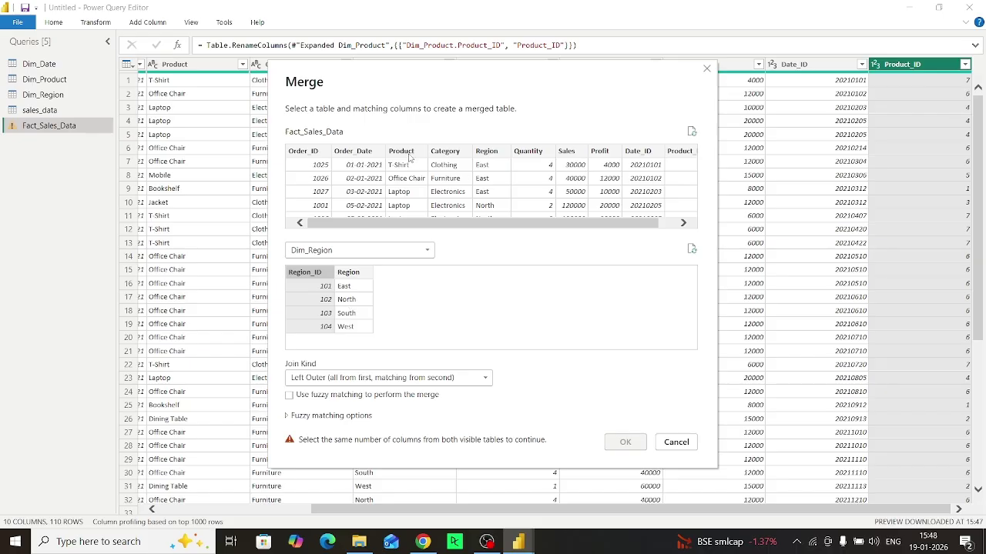
left_click(488, 152)
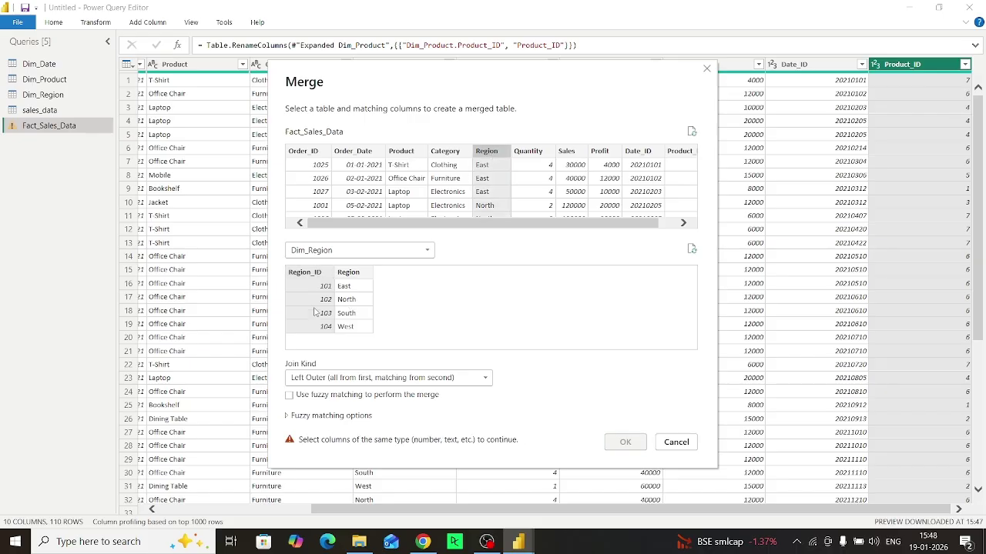
left_click(359, 276)
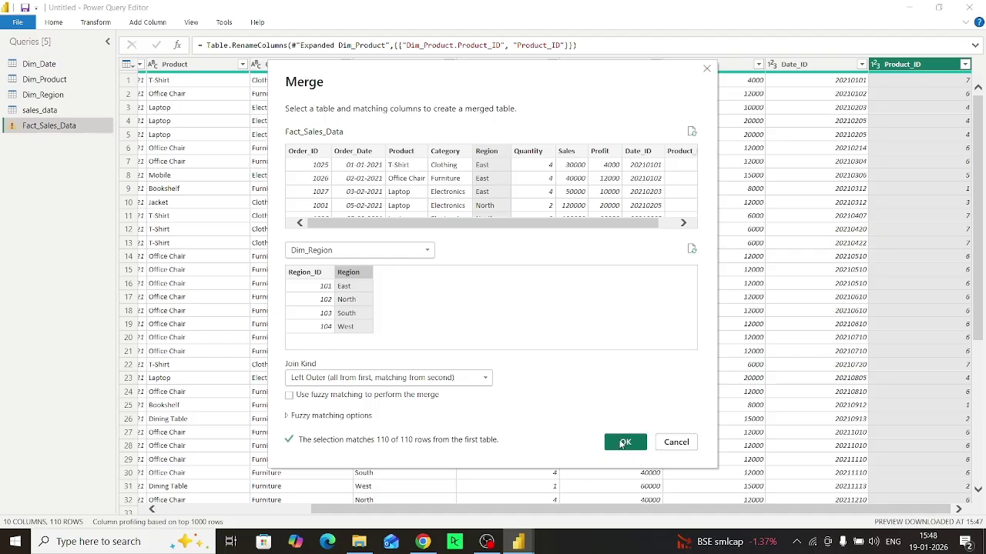
left_click(623, 442)
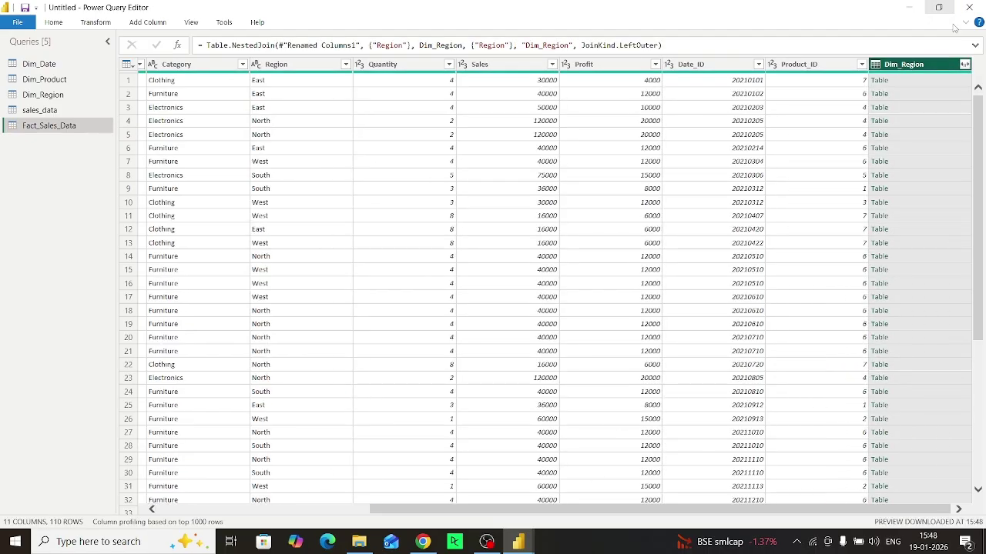
- Expand the merged Dim_Region column to include only the Region_ID field
left_click(964, 65)
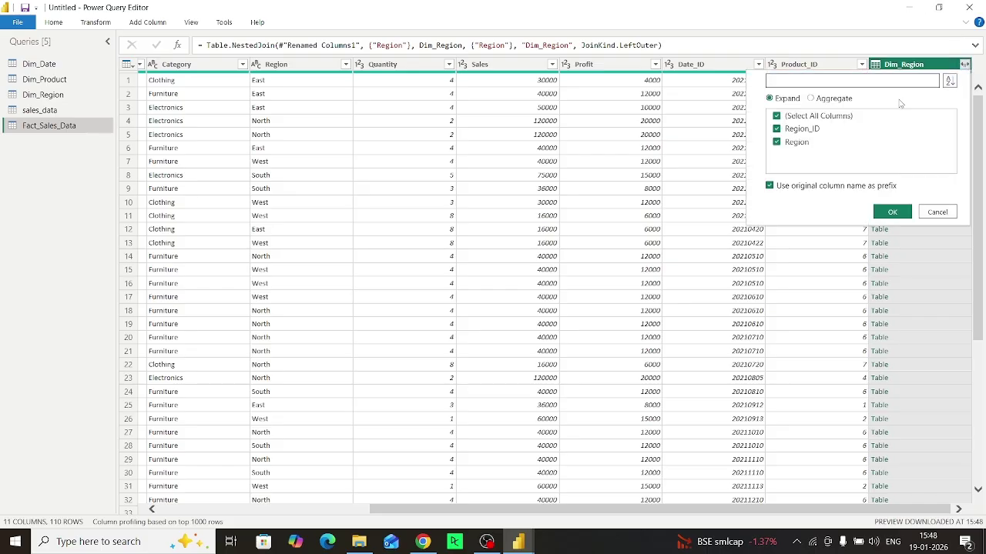
left_click(776, 117)
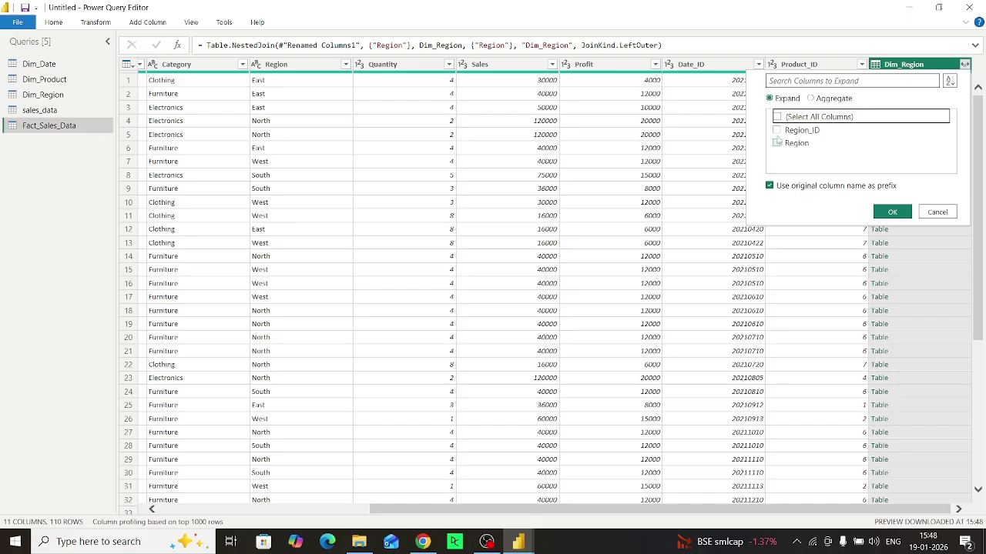
left_click(777, 130)
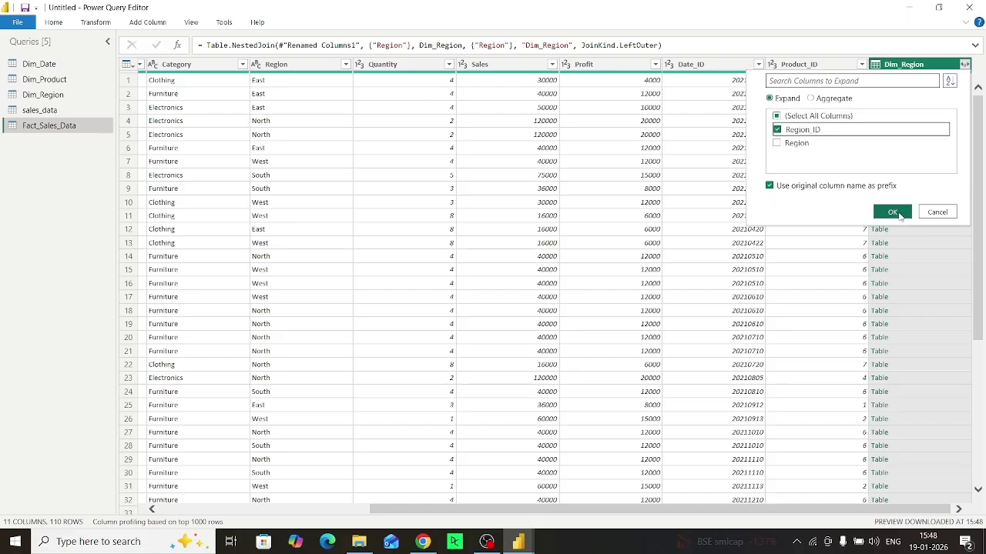
left_click(893, 212)
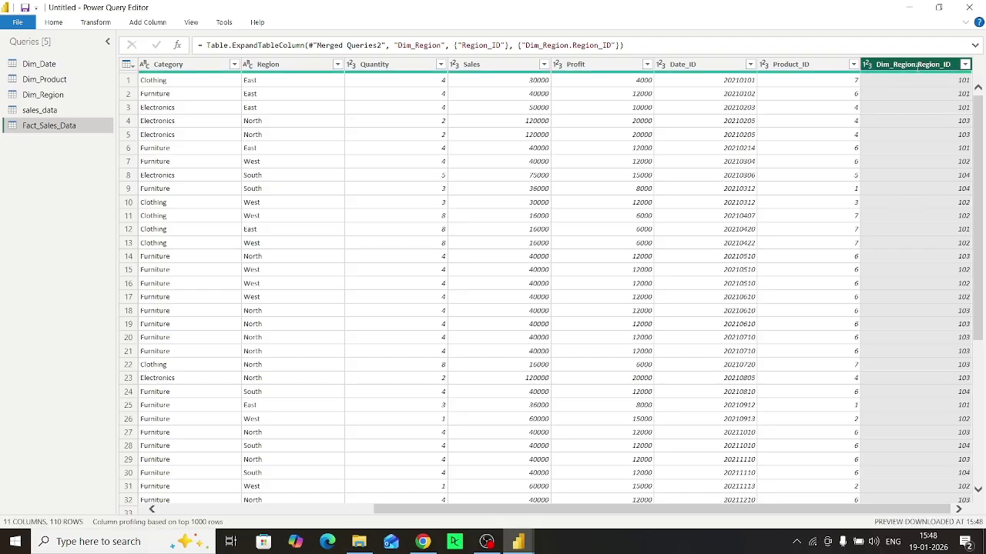
- Rename the expanded Dim_Region.Region_ID column to Region_ID
key("F2")
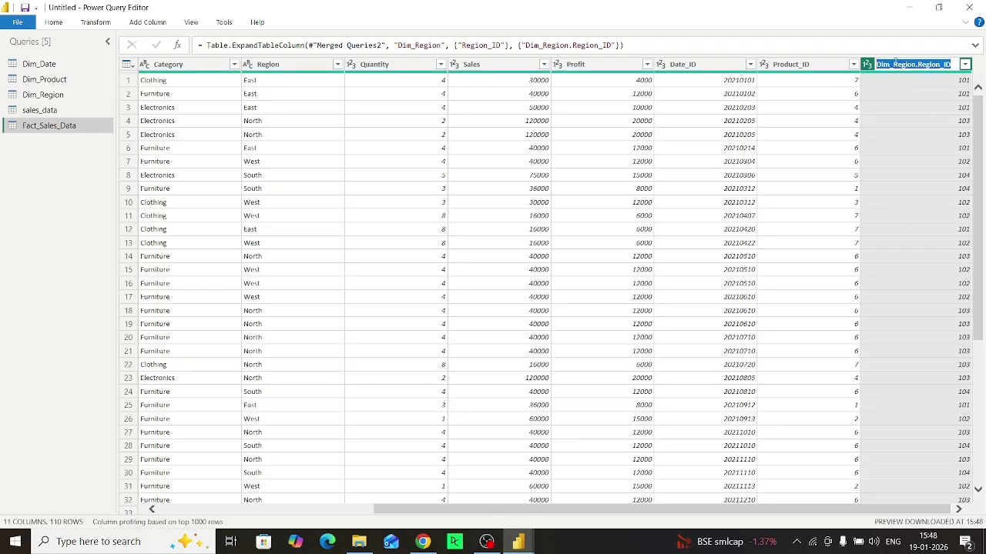
left_click(916, 64)
left_click_drag(918, 65, 855, 74)
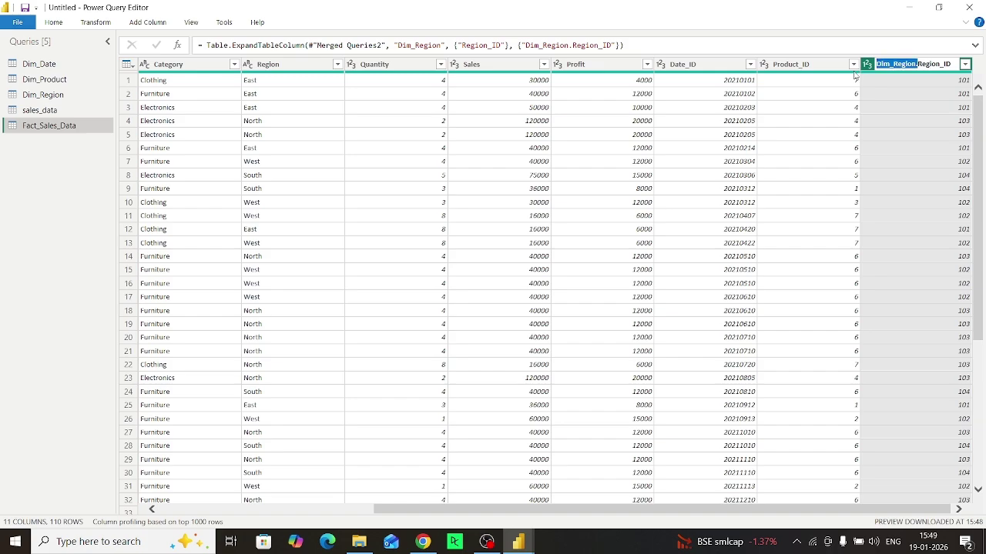
key("BackSpace")
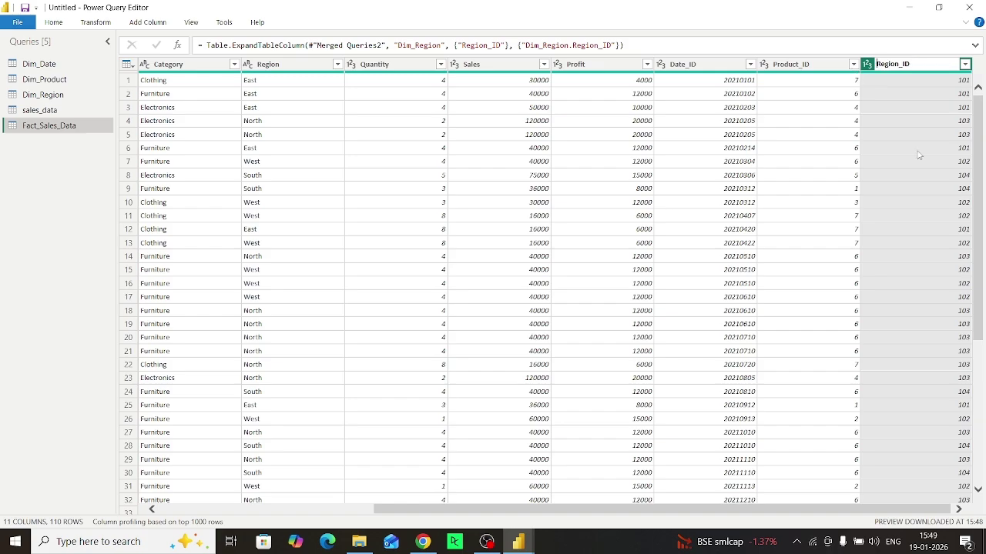
key("Return")
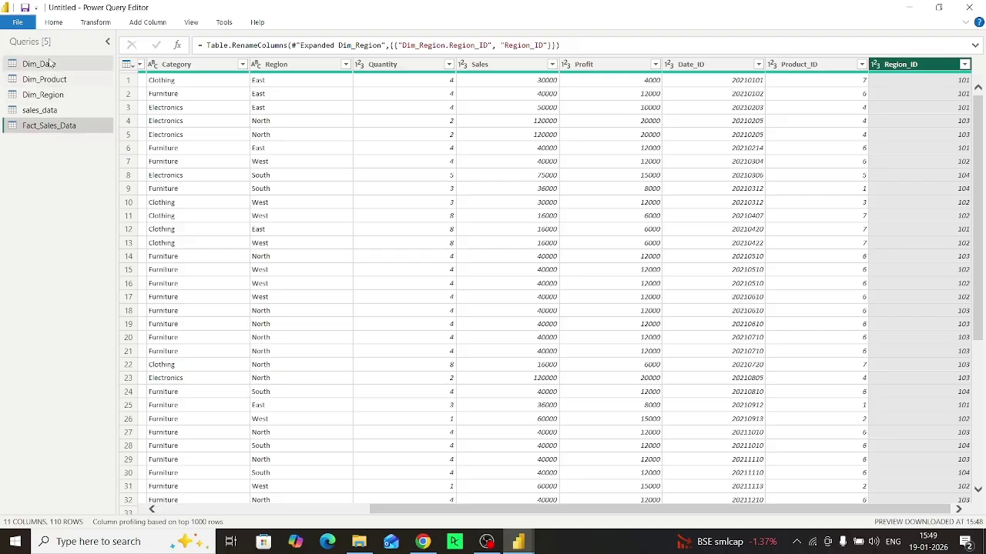
- Remove the Order_Date, Product, Category and Region columns from Fact_Sales_Data
left_click(389, 66, "ctrl")
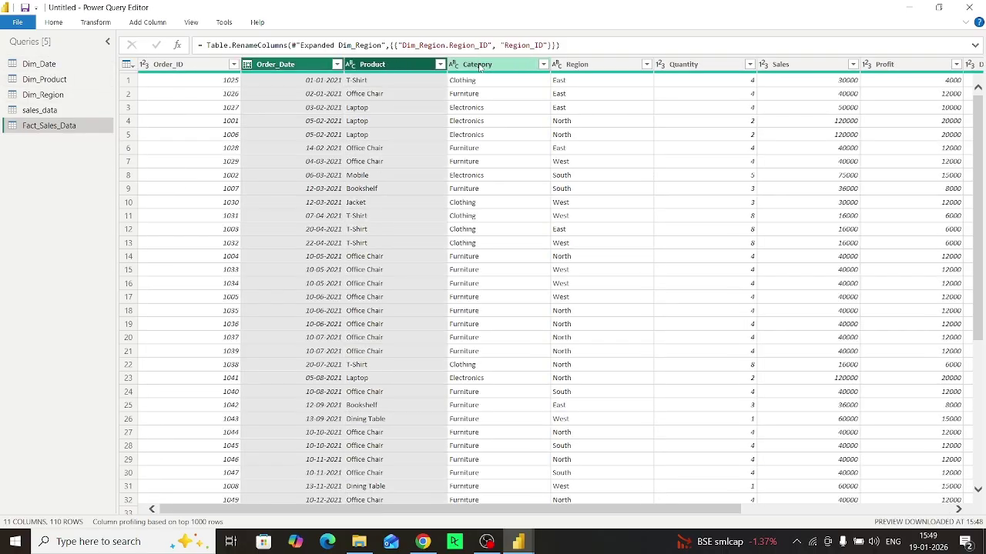
left_click(485, 66, "ctrl")
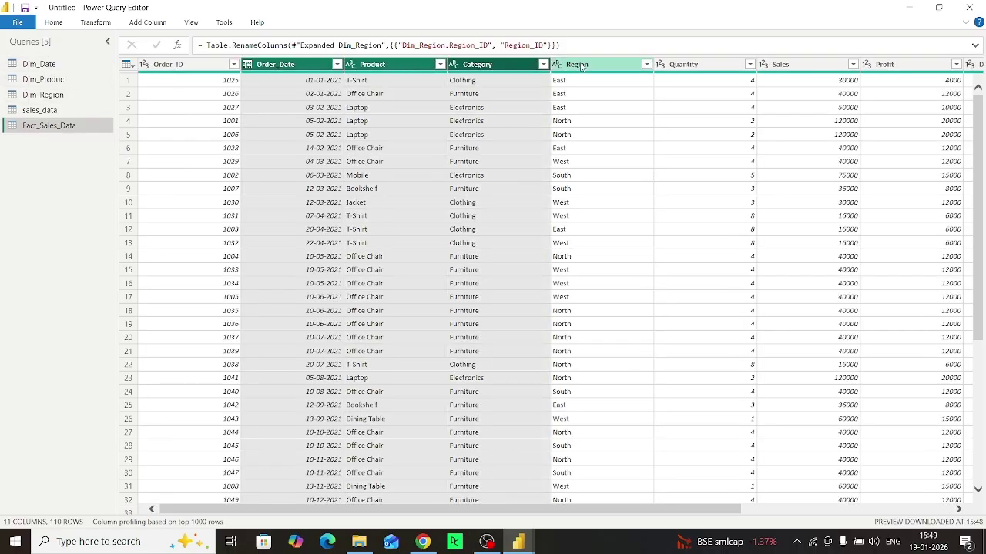
left_click(582, 66, "ctrl")
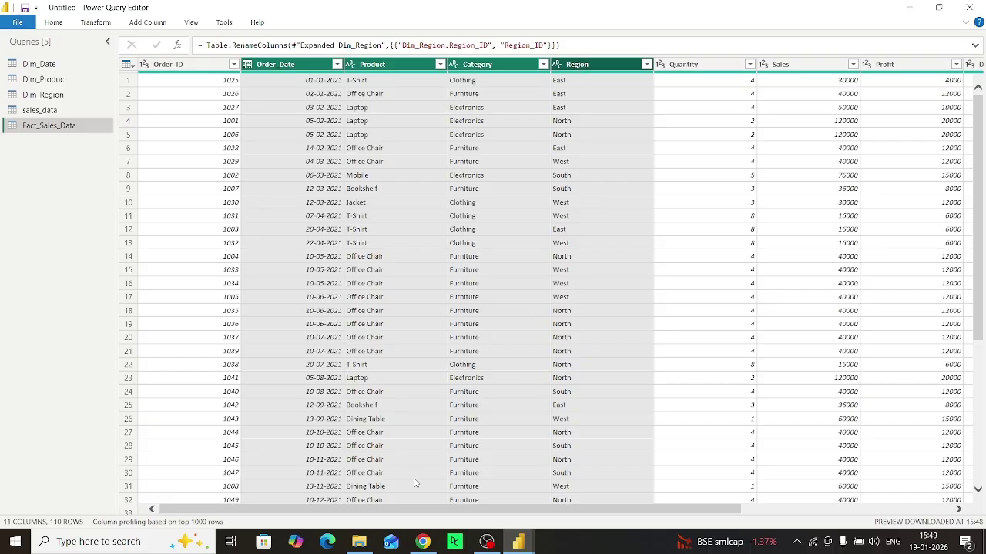
mouse_move(421, 512)
left_mouse_down()
mouse_move(530, 524)
mouse_move(412, 509)
left_mouse_up()
right_click(396, 69)
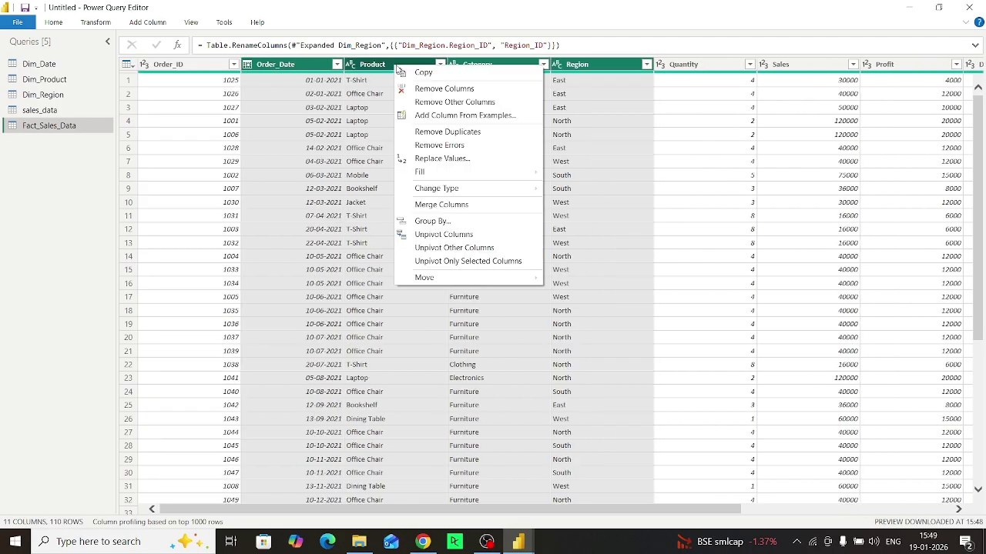
left_click(459, 91)
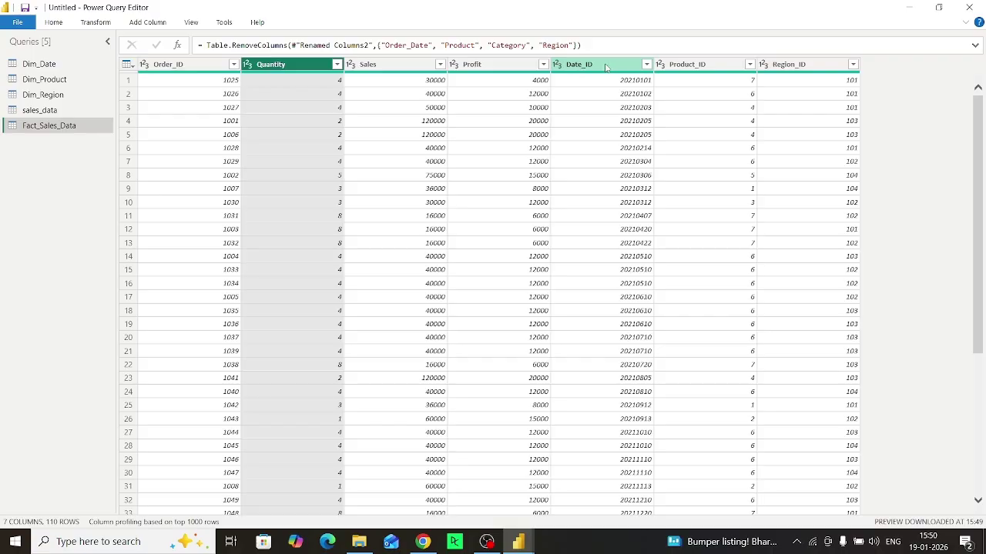
- Reorder the Fact_Sales_Data columns so Date_ID, Product_ID and Region_ID follow Order_ID, ahead of Quantity
left_click_drag(605, 67, 296, 74)
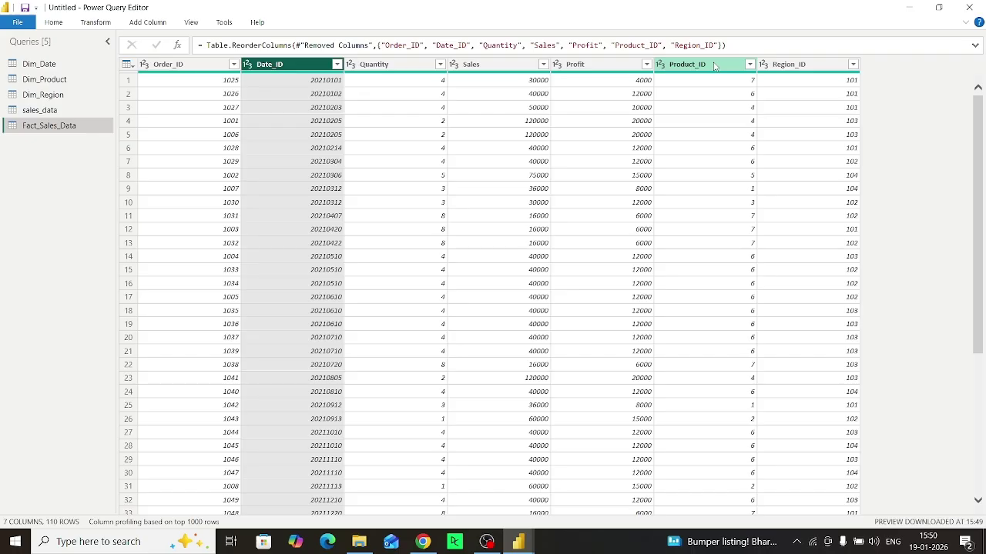
left_click_drag(715, 66, 422, 69)
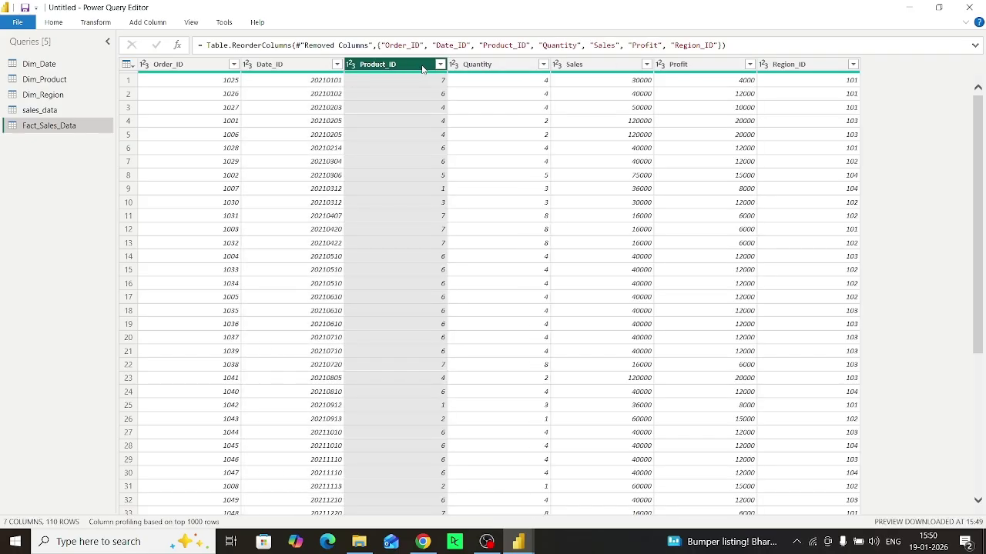
left_click_drag(793, 66, 489, 73)
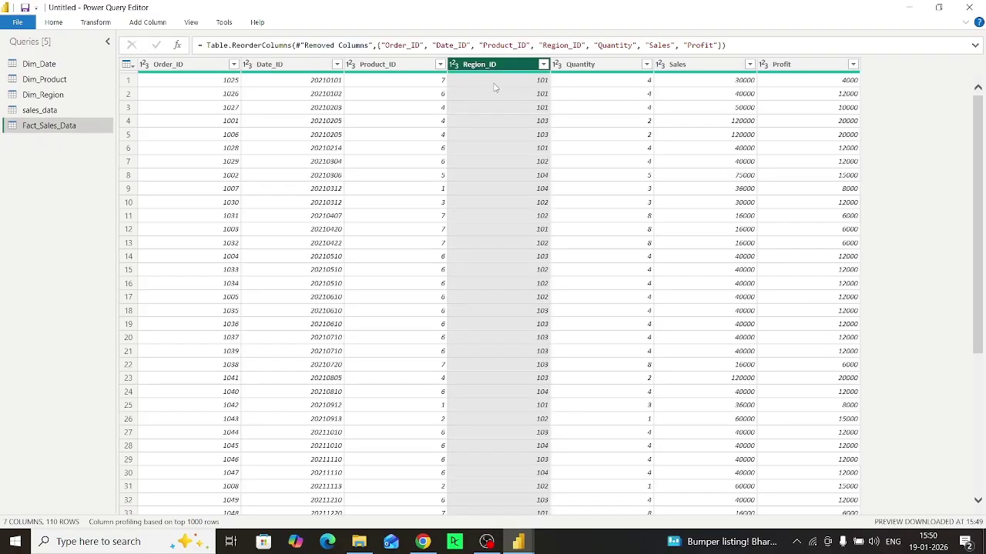